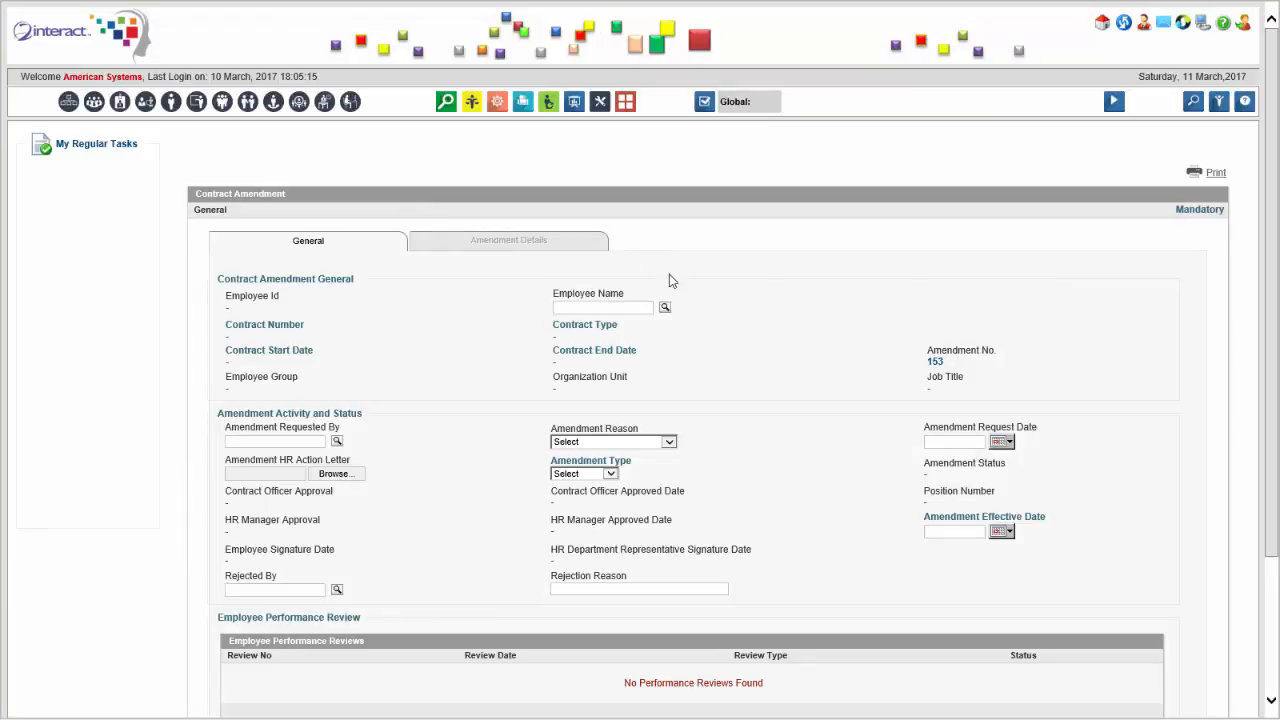
Look up the employee by employee ID and select the matching record for the contract amendment.
left_click(665, 330)
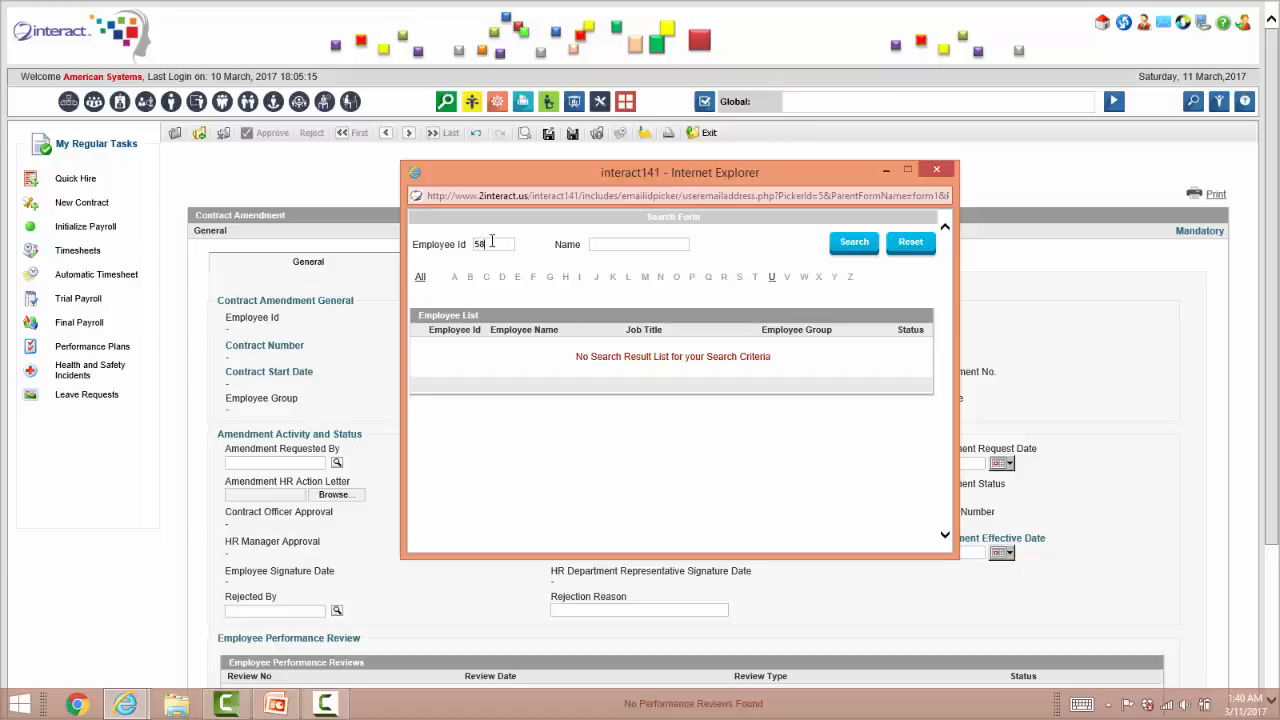
key("Return")
left_click(509, 343)
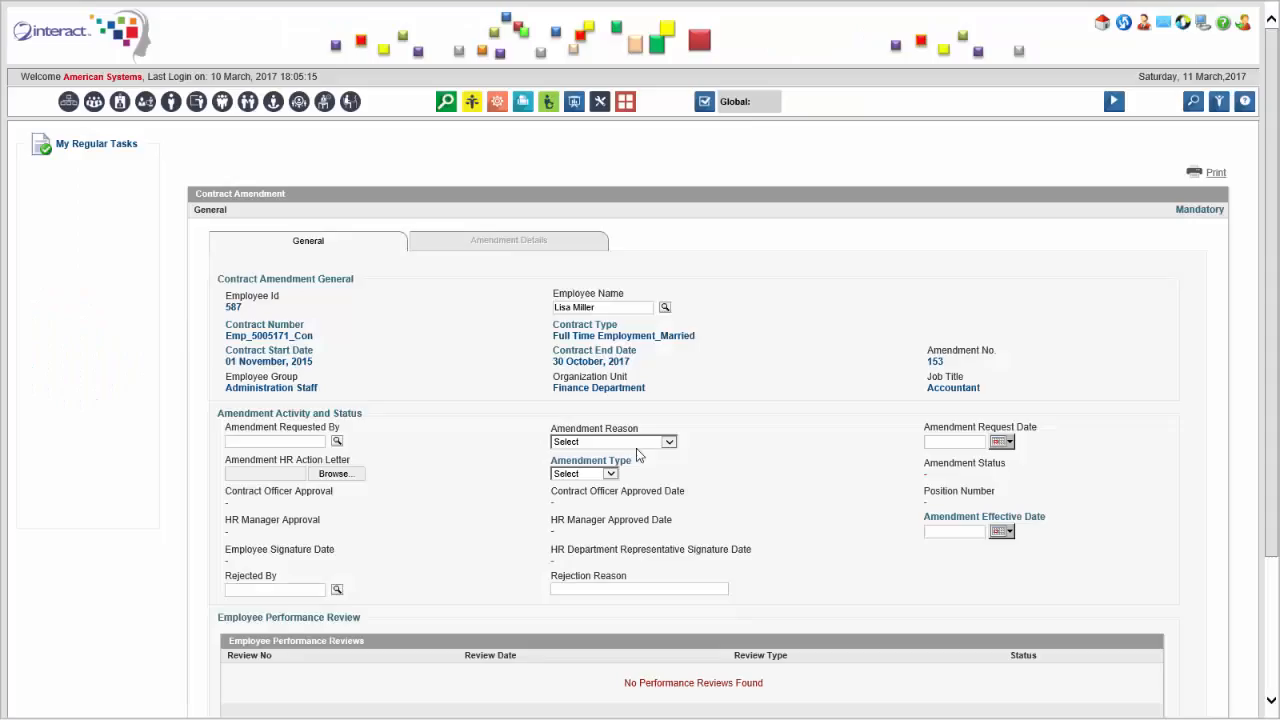
Set the contract amendment type to Job Position and the amendment effective date to 01/01/2017.
scroll(613, 433, "down", 3)
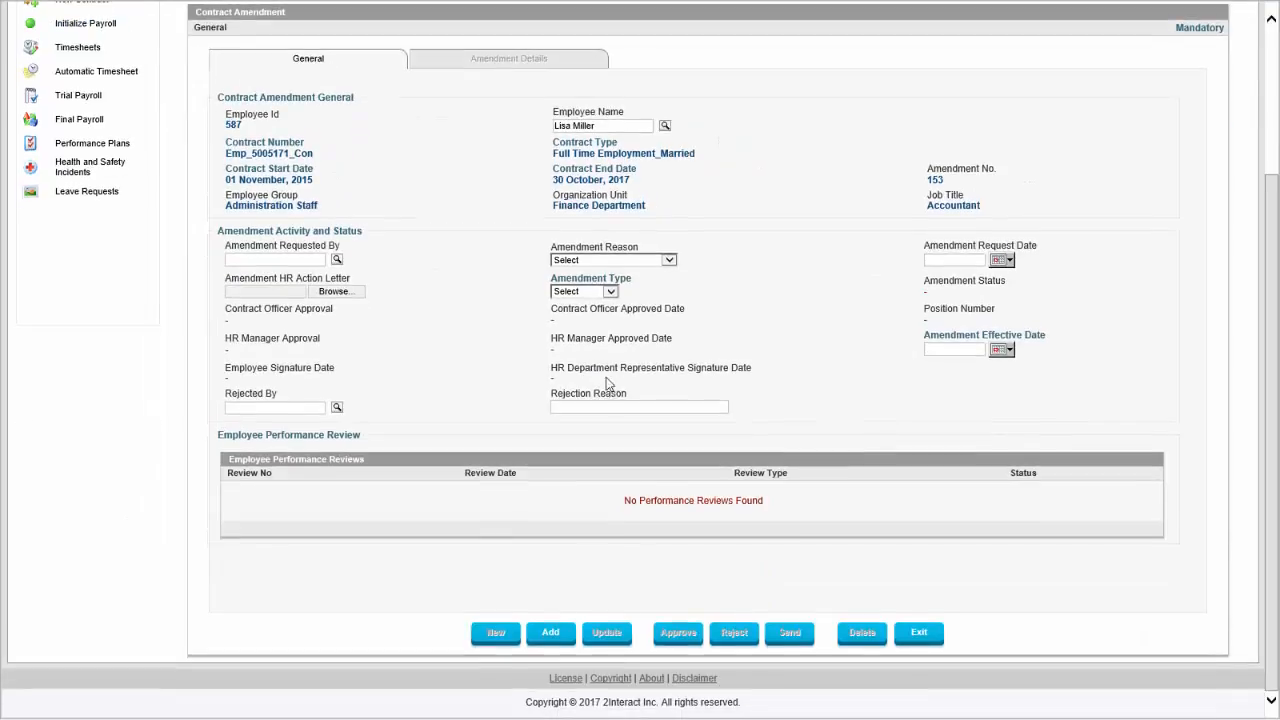
left_click(609, 291)
left_click(590, 316)
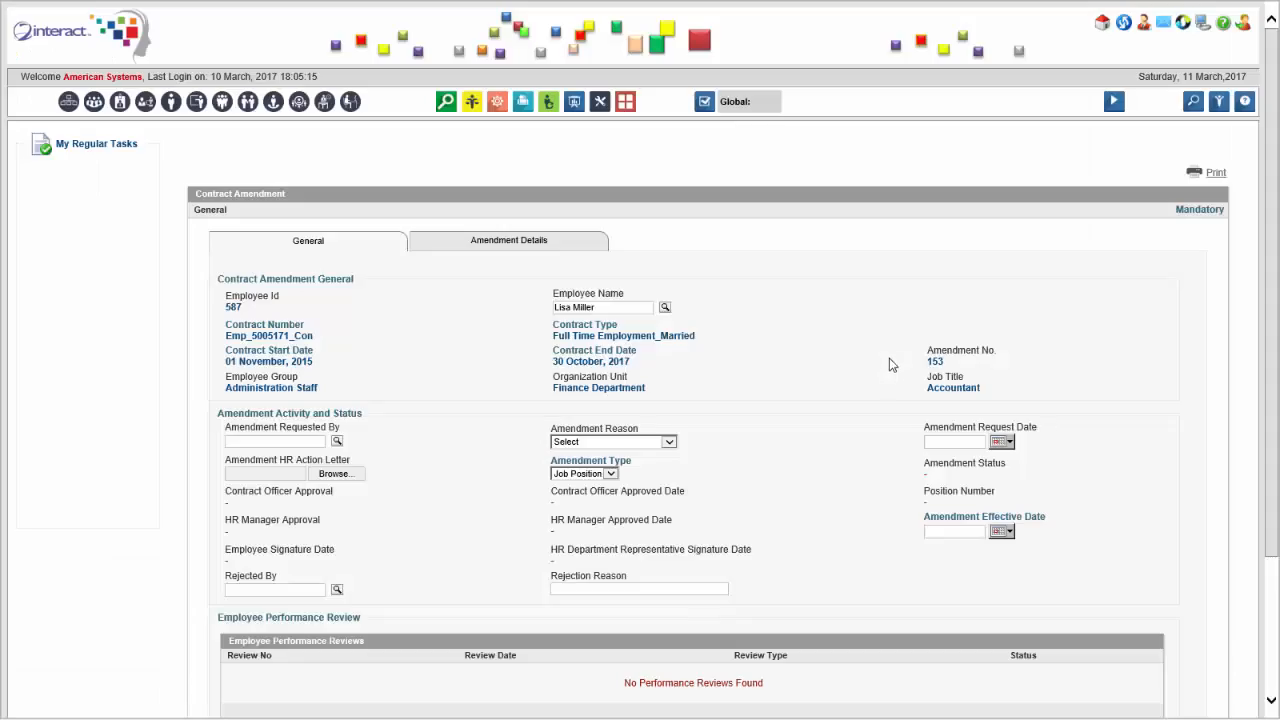
scroll(783, 414, "down", 3)
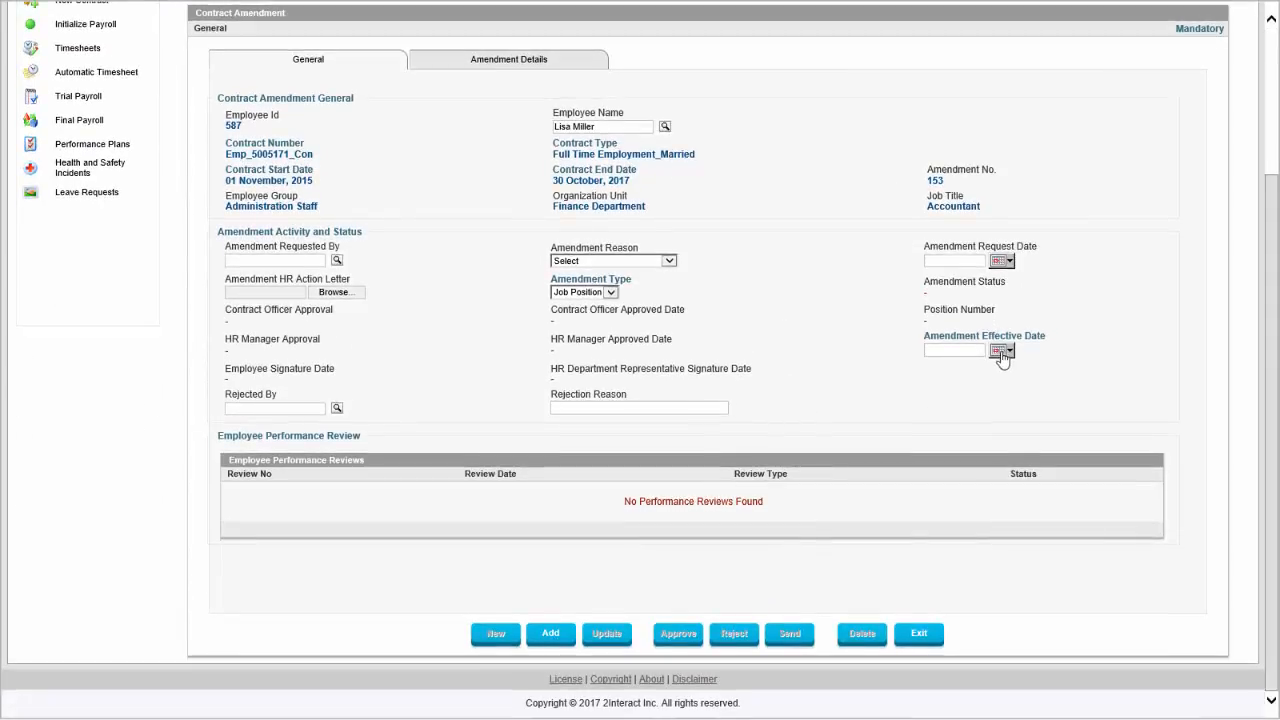
left_click(1001, 349)
left_click(985, 366)
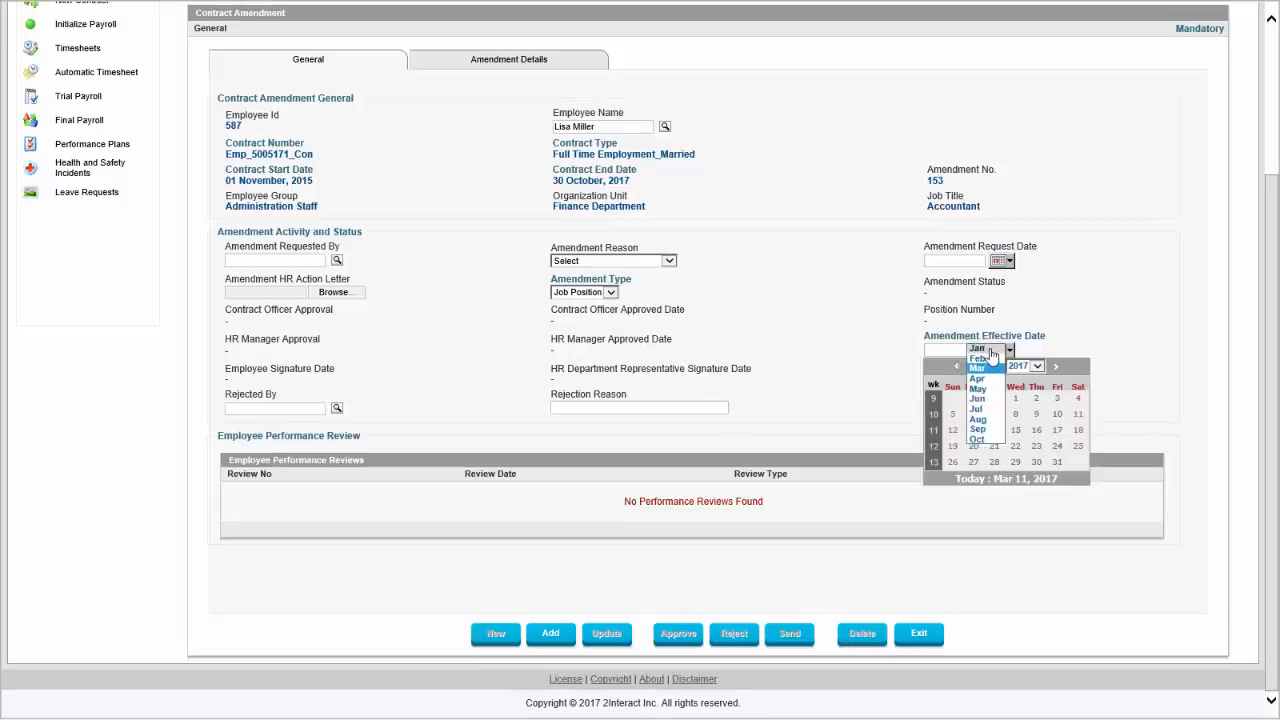
left_click(982, 345)
left_click(952, 398)
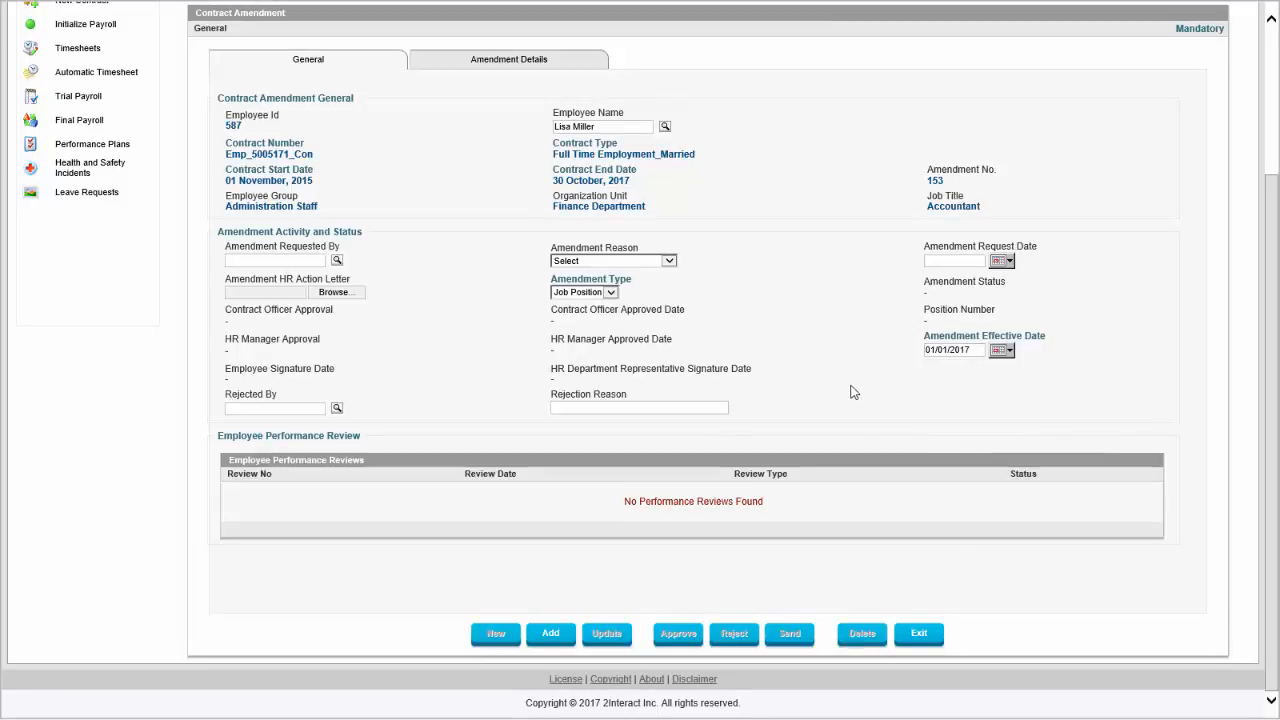
Open the job/position details form from the contract amendment's details.
scroll(845, 392, "up", 1)
scroll(845, 392, "up", 3)
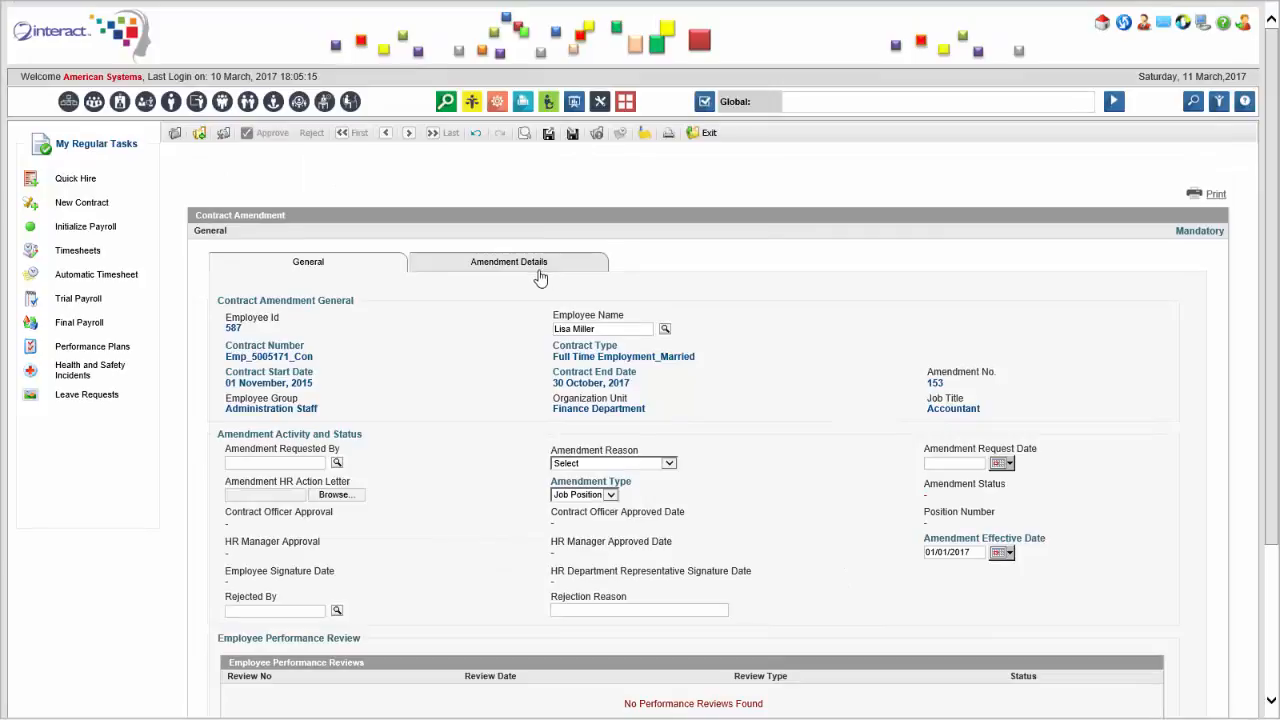
left_click(536, 268)
left_click(244, 328)
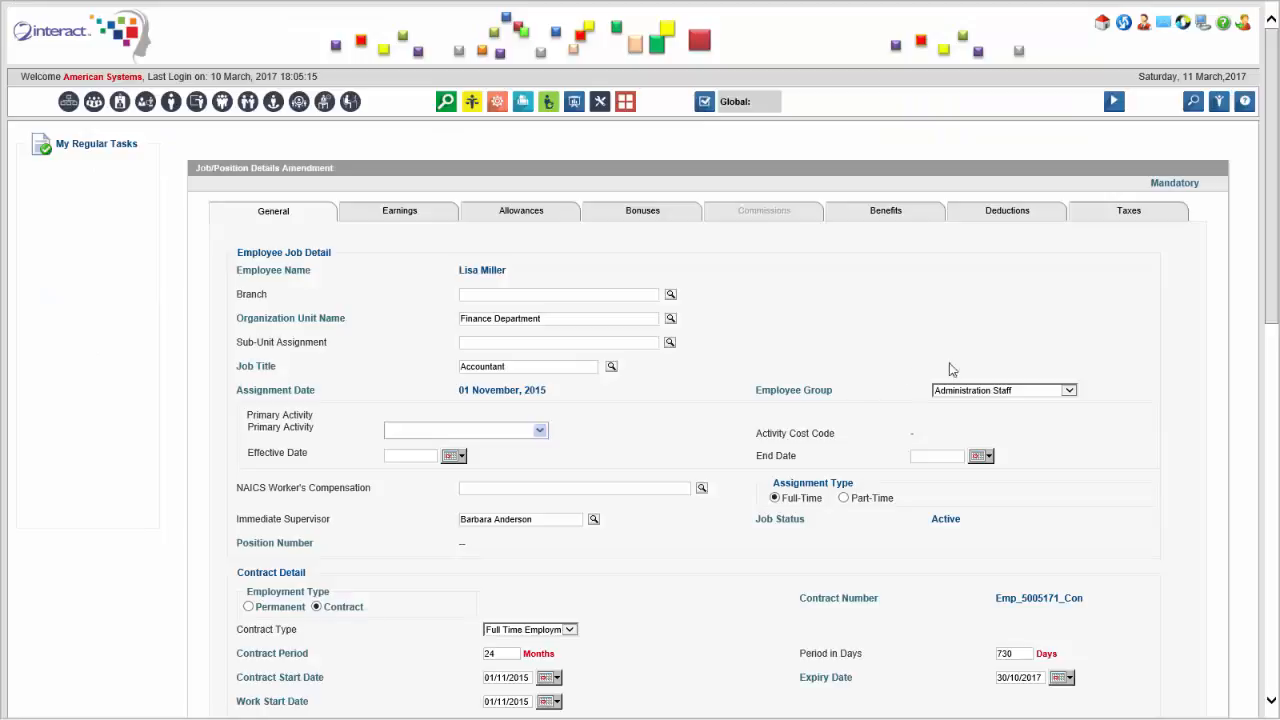
Set the pay step to Step 10 and the monthly basic salary to 3500, and add the job/position amendment.
left_click_drag(1273, 210, 1273, 247)
scroll(601, 330, "down", 5)
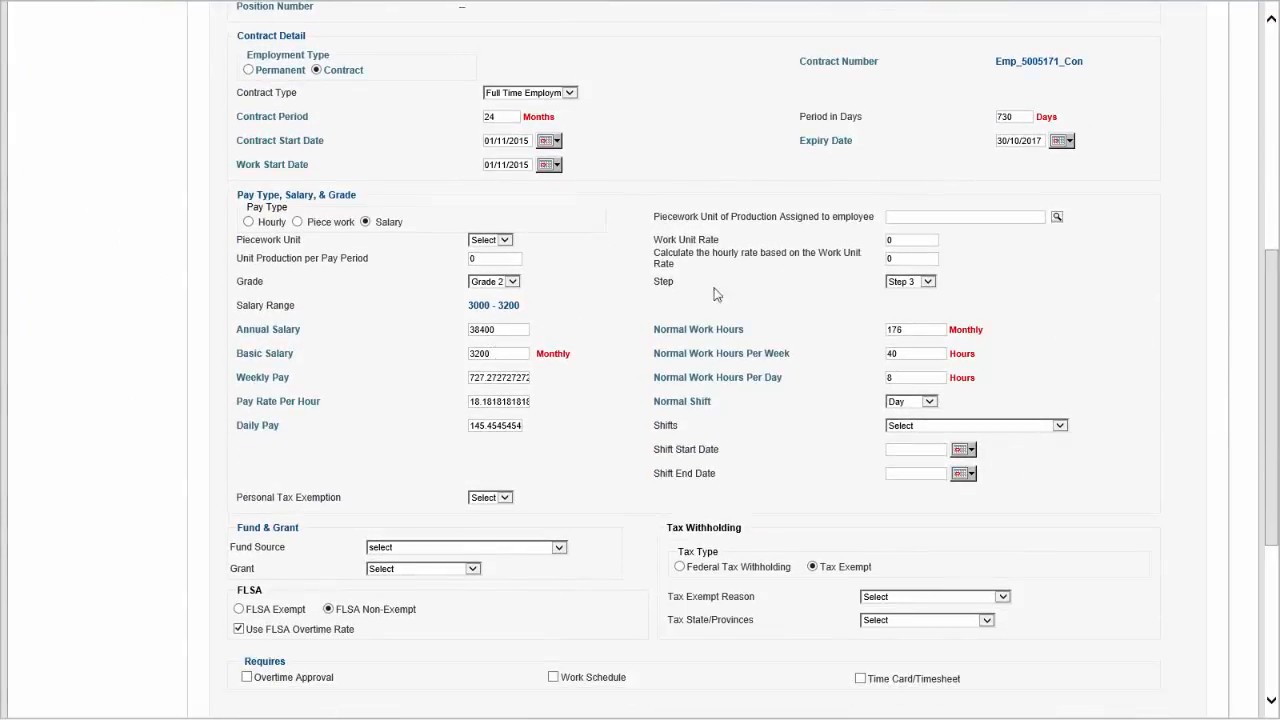
left_click(910, 282)
left_click(924, 352)
left_click(515, 354)
double_click(515, 354)
type("3")
left_click(604, 348)
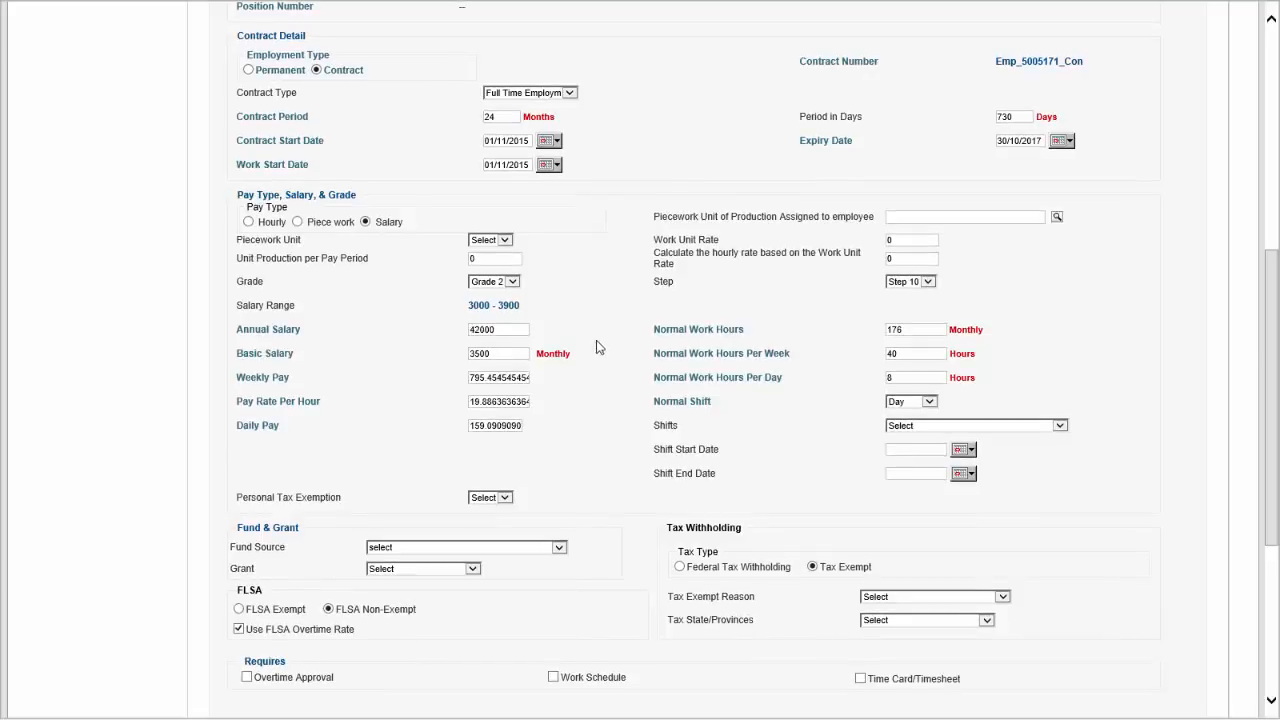
left_click_drag(1272, 387, 1270, 558)
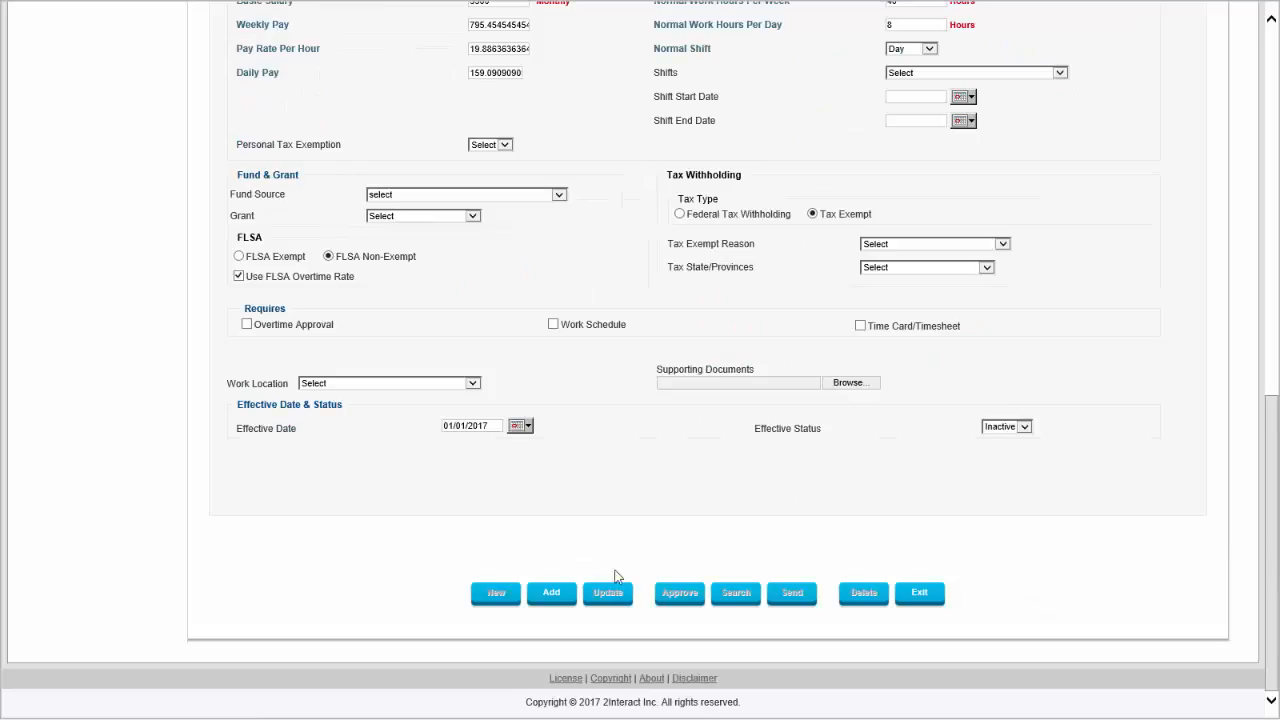
left_click(551, 592)
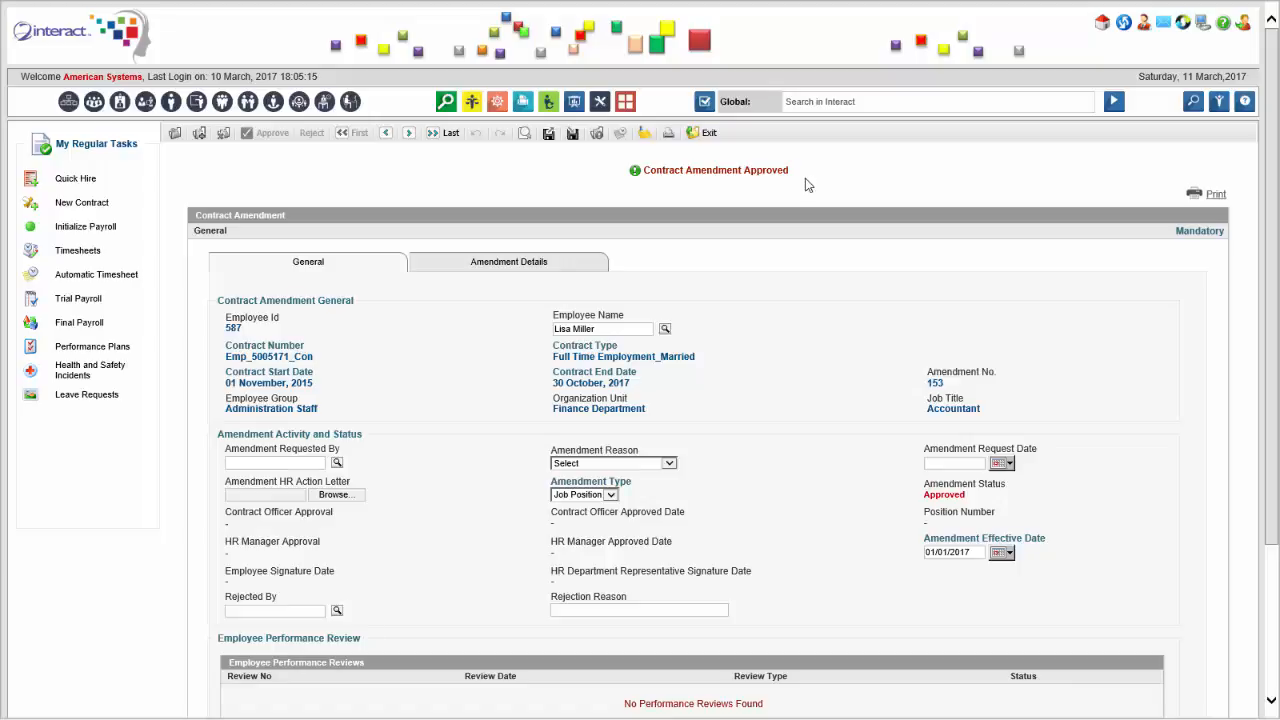
Search globally for "retro batch" and open the Retroactive Payroll Batch Processing activity.
left_click(823, 103)
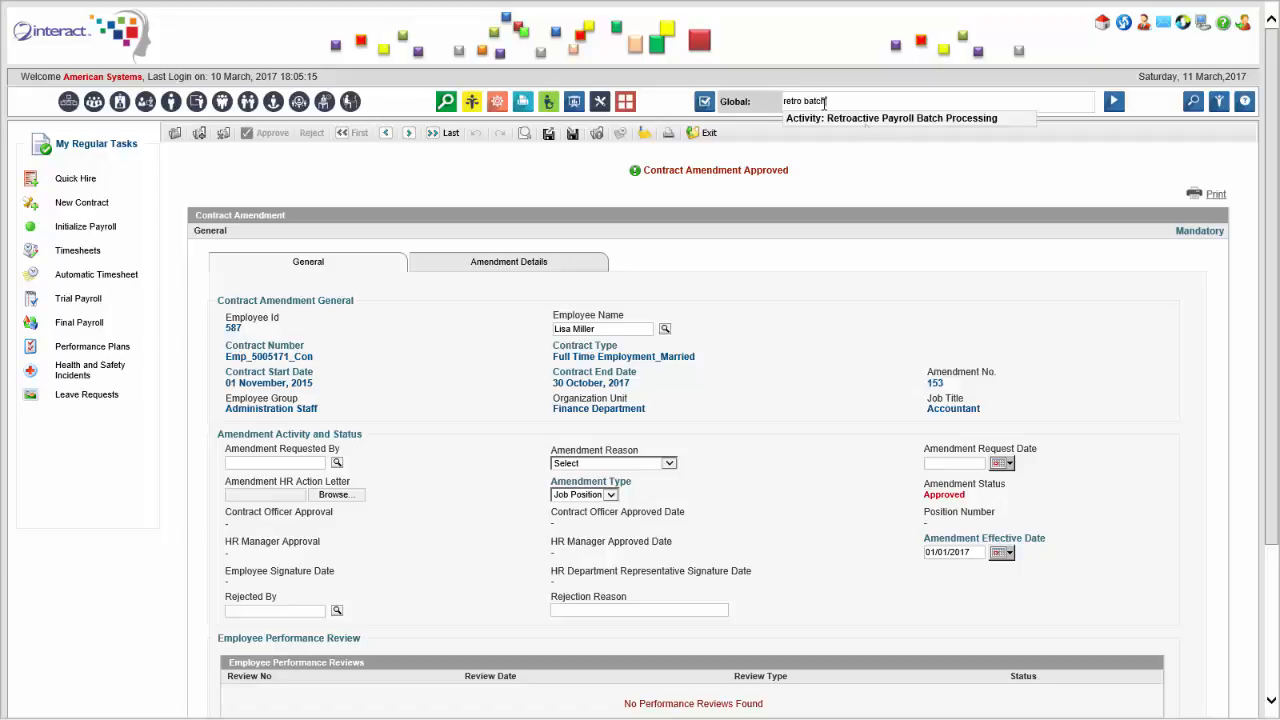
type("retro batch")
left_click(893, 120)
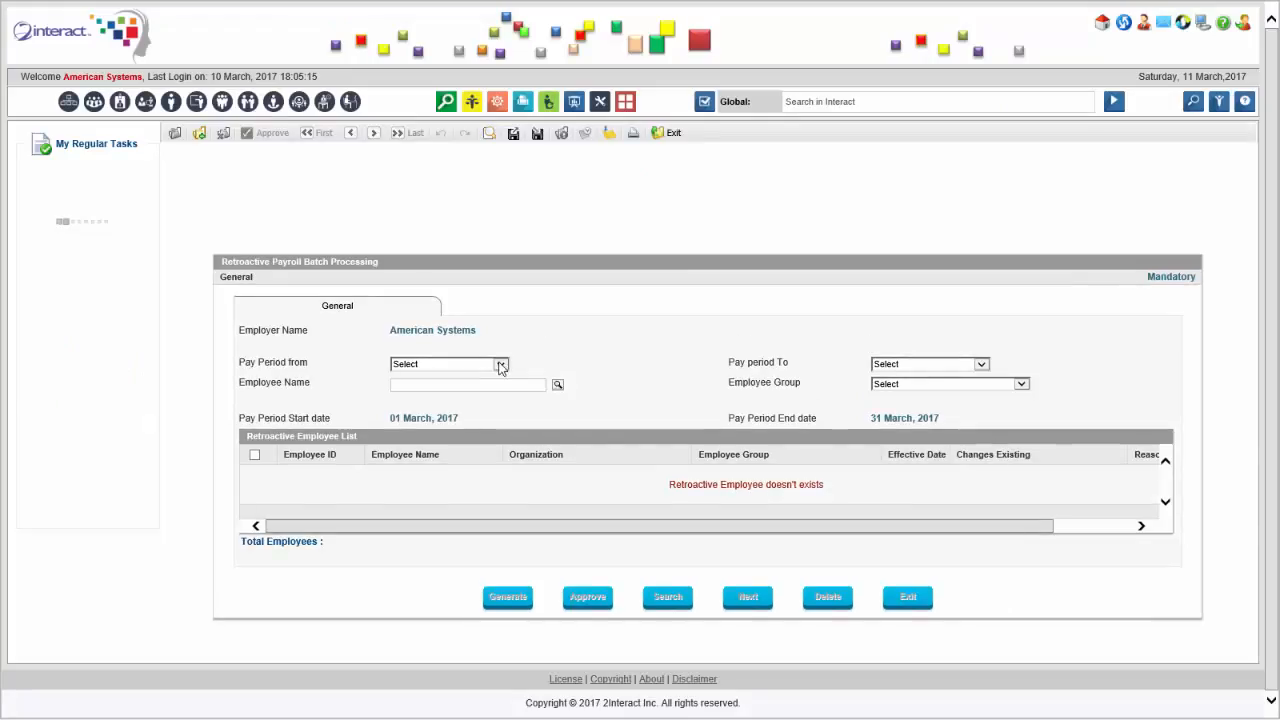
Set the retroactive batch's pay period range from January 2017 to February 2017.
left_click(500, 364)
left_click_drag(505, 494, 505, 610)
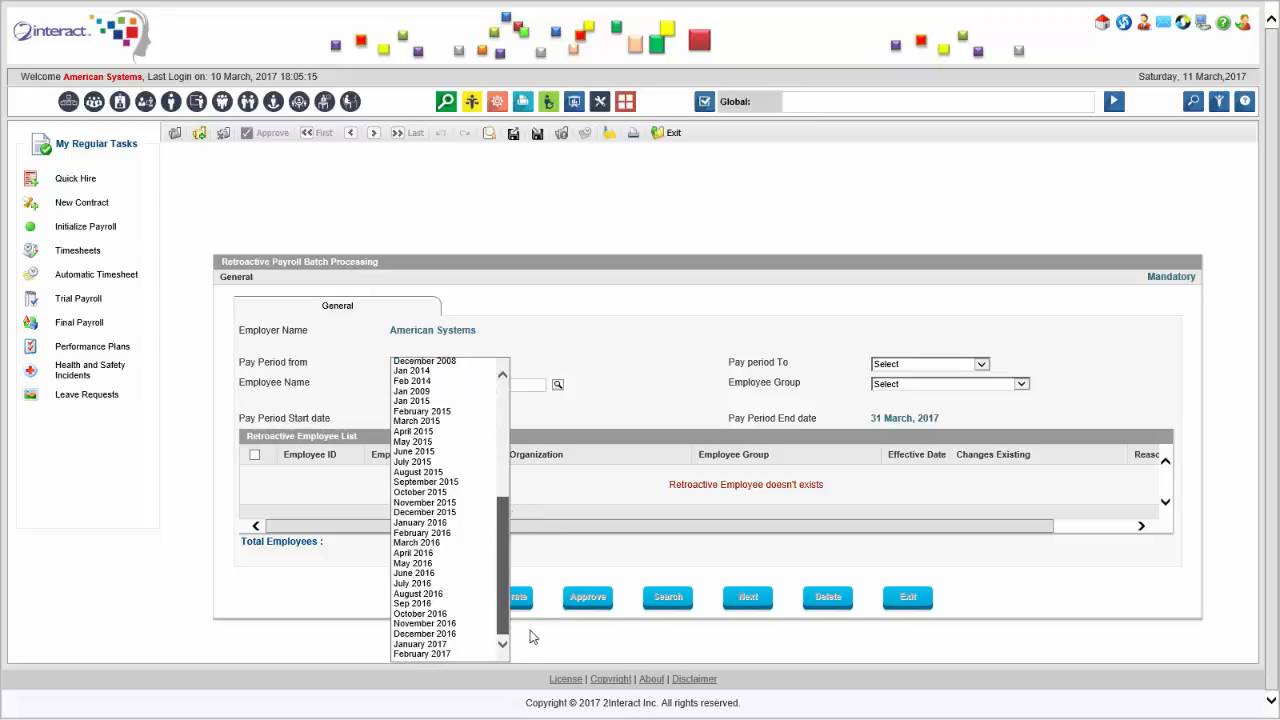
key("Return")
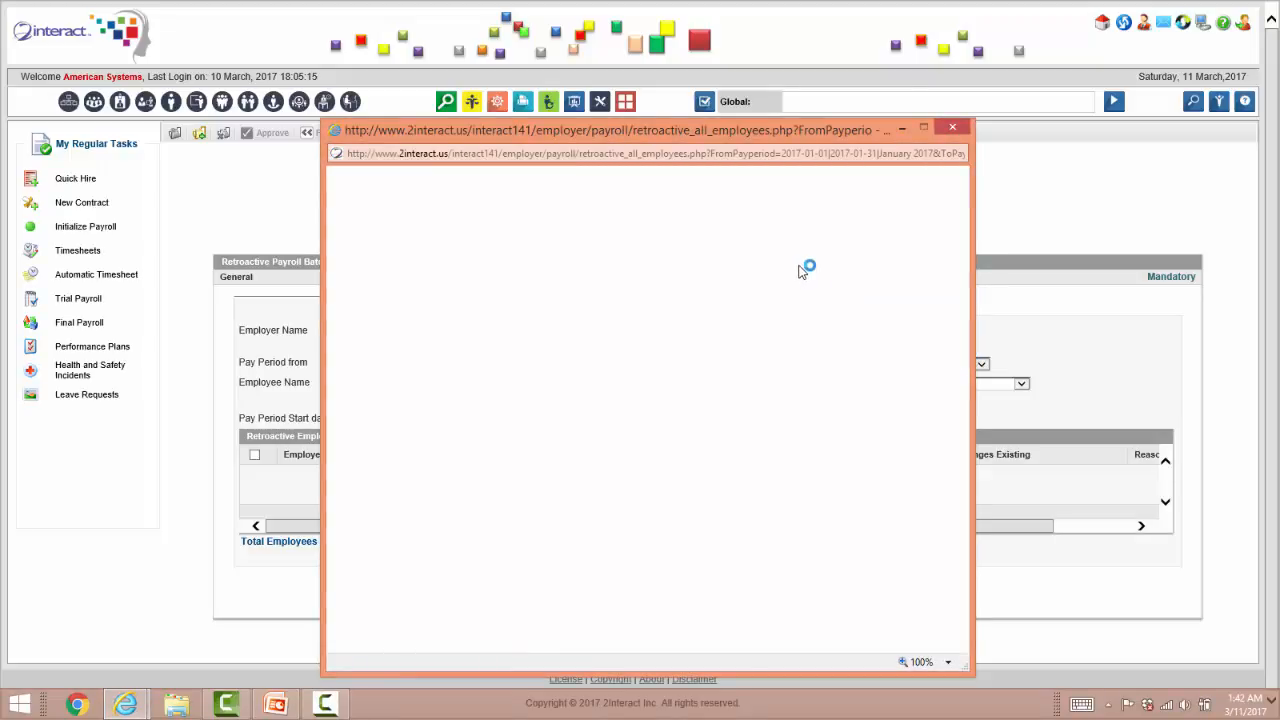
left_click(838, 340)
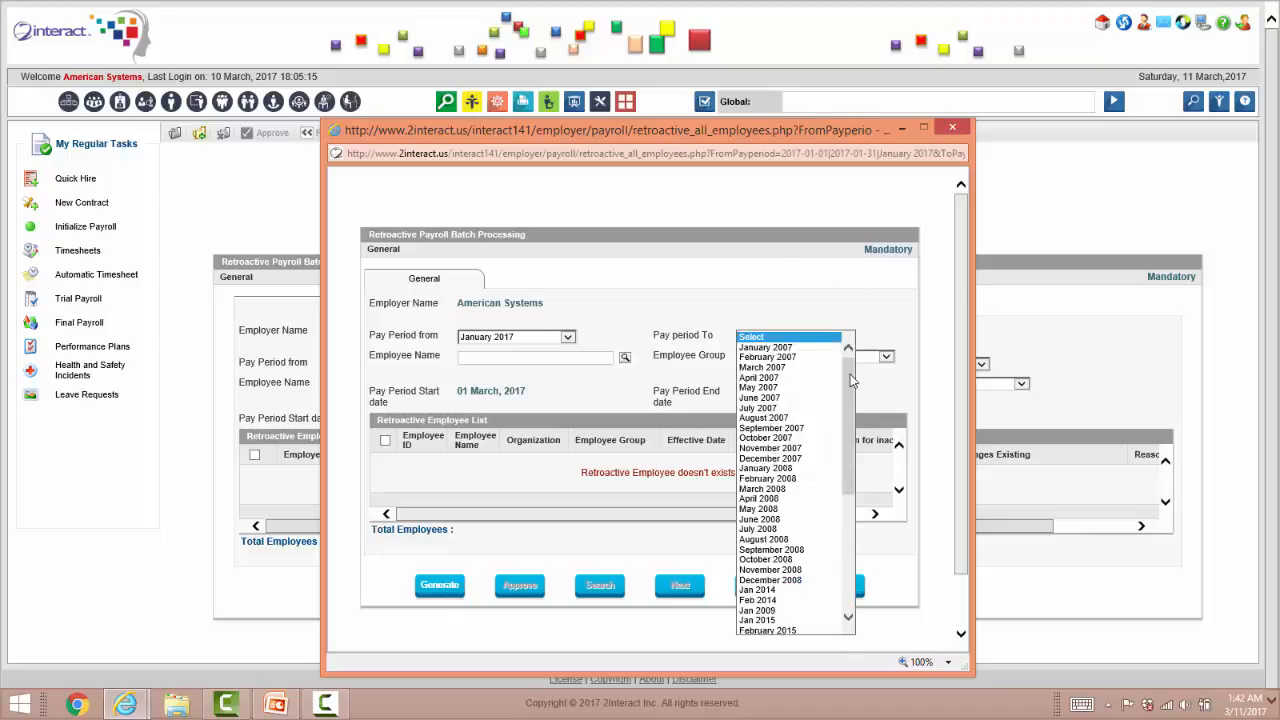
left_click_drag(850, 374, 850, 500)
left_click(808, 630)
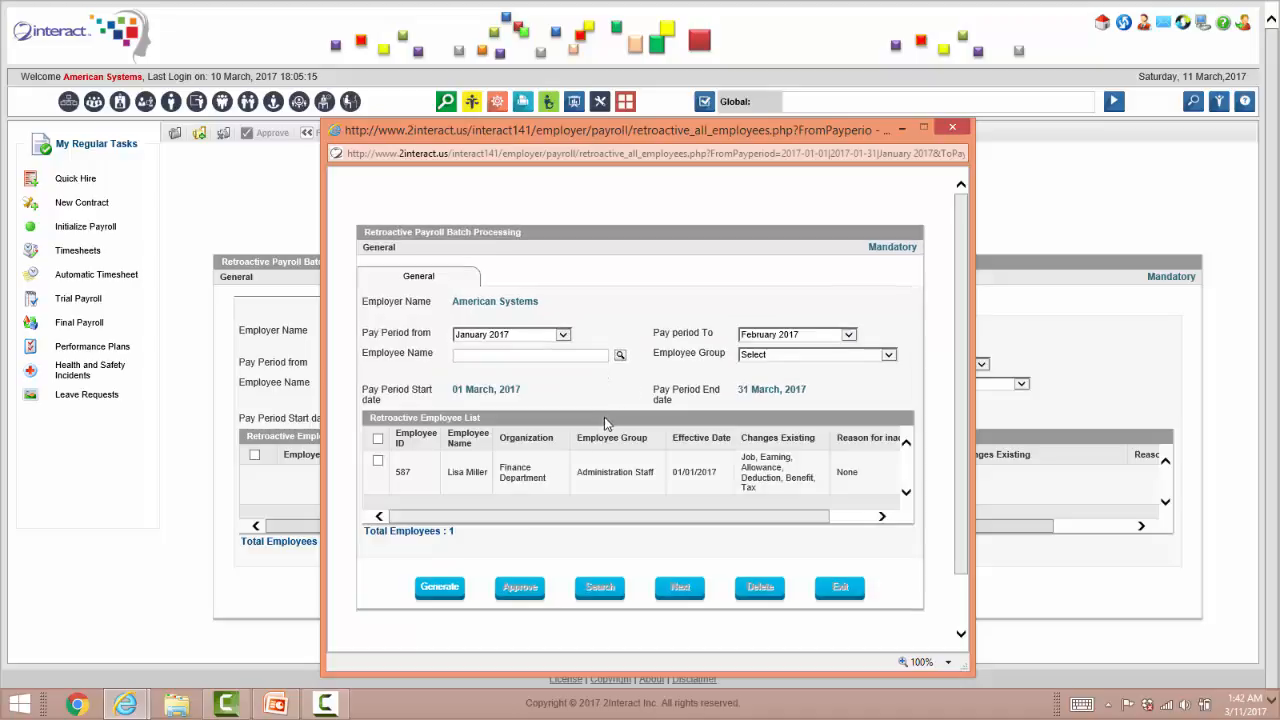
Generate the retroactive payroll for all employees in the retroactive employee list and close the batch window.
left_click(377, 438)
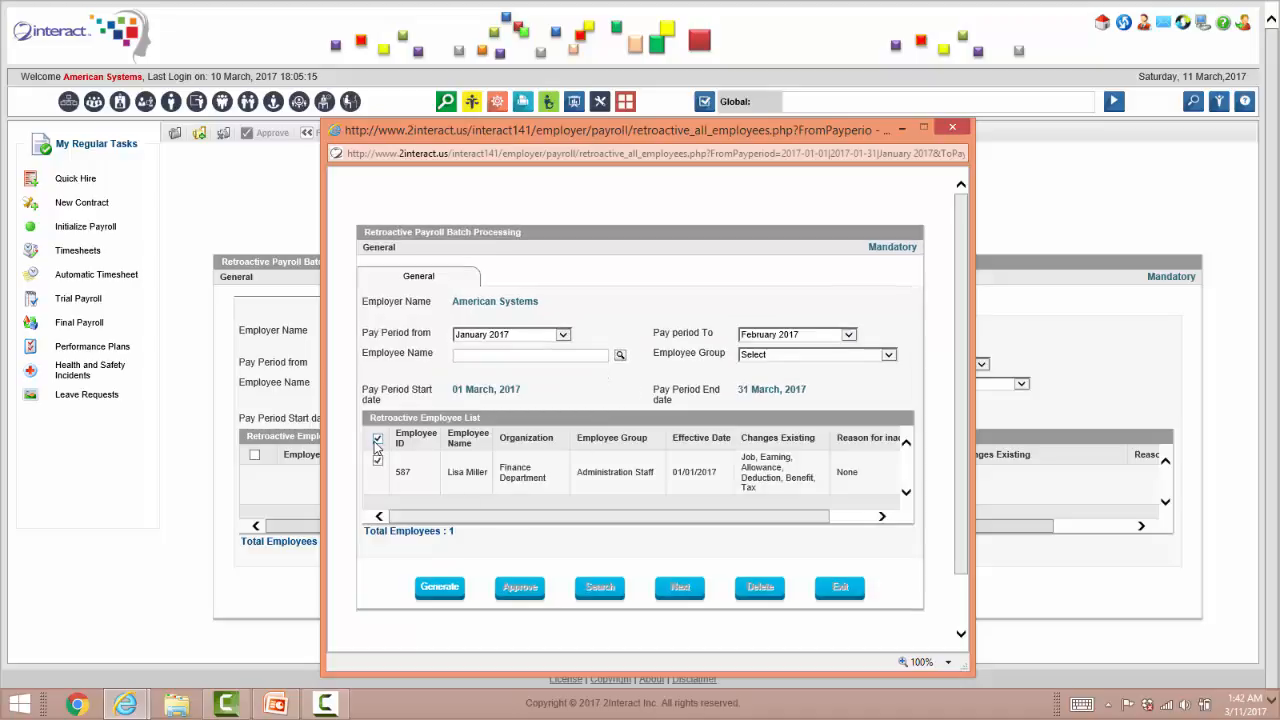
left_click(440, 588)
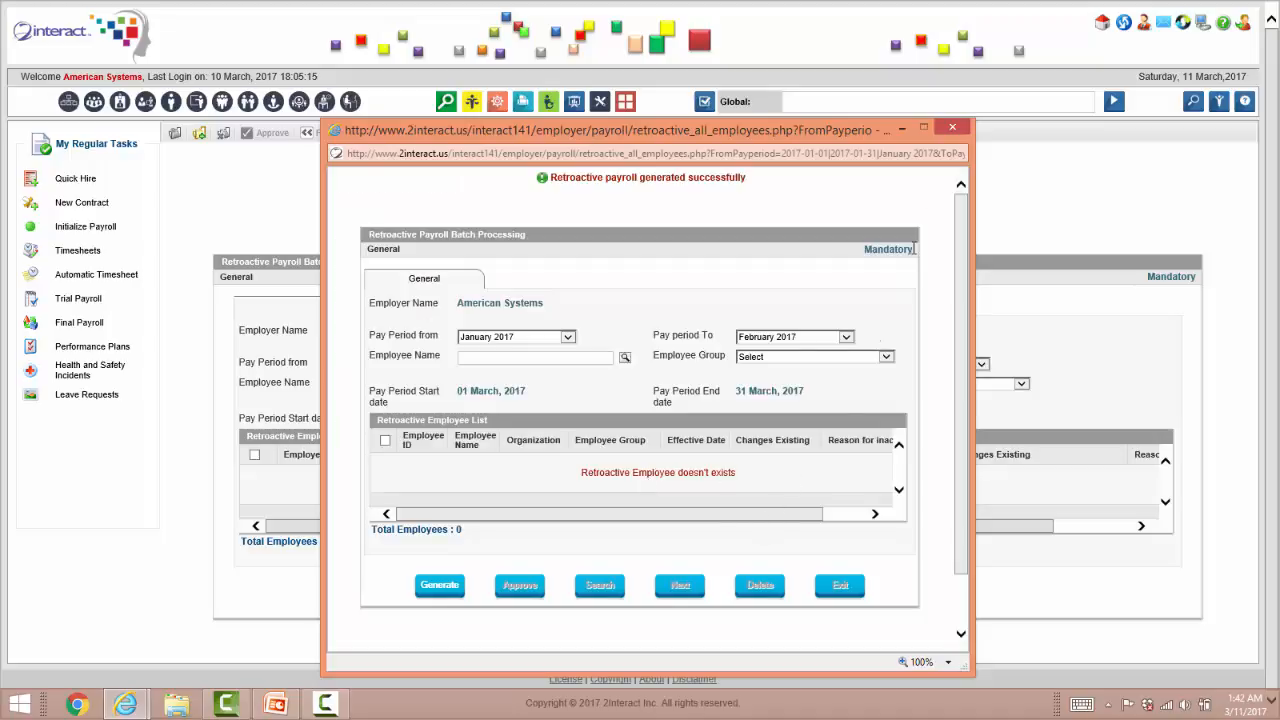
left_click(960, 127)
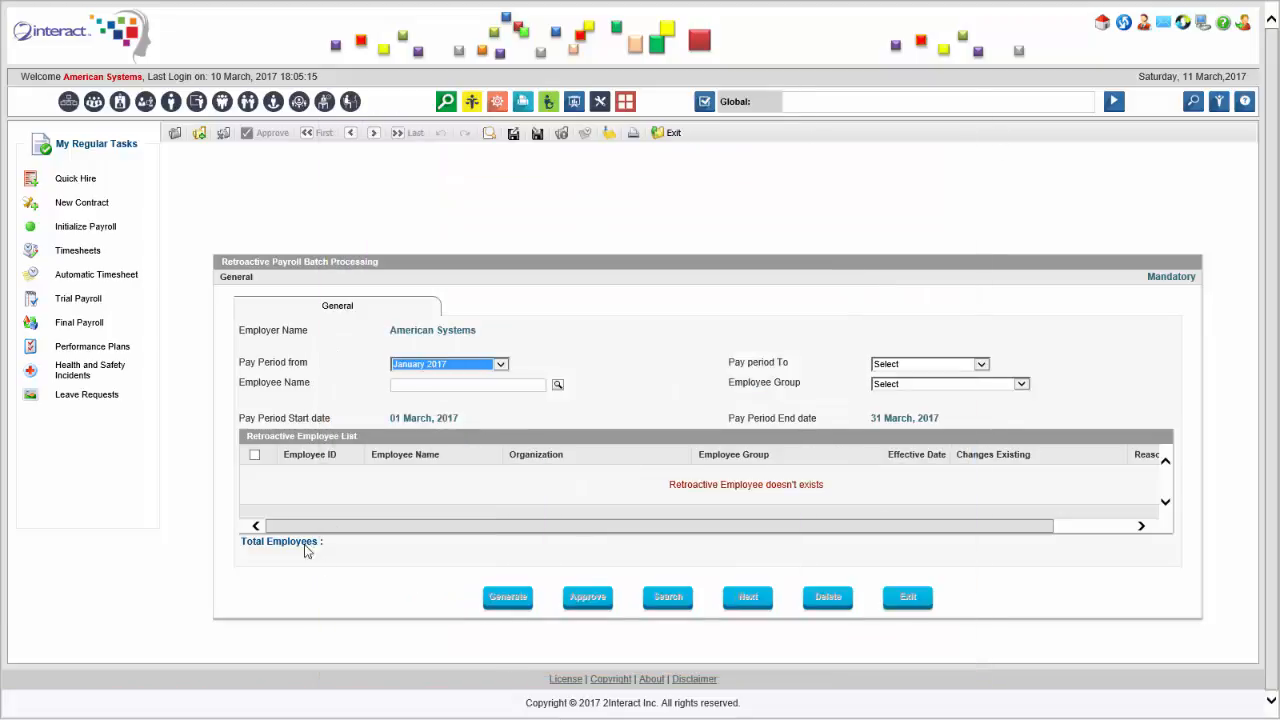
Open Automatic Timesheets and filter the list by the employee's ID with the employee group set to ALL.
left_click(98, 284)
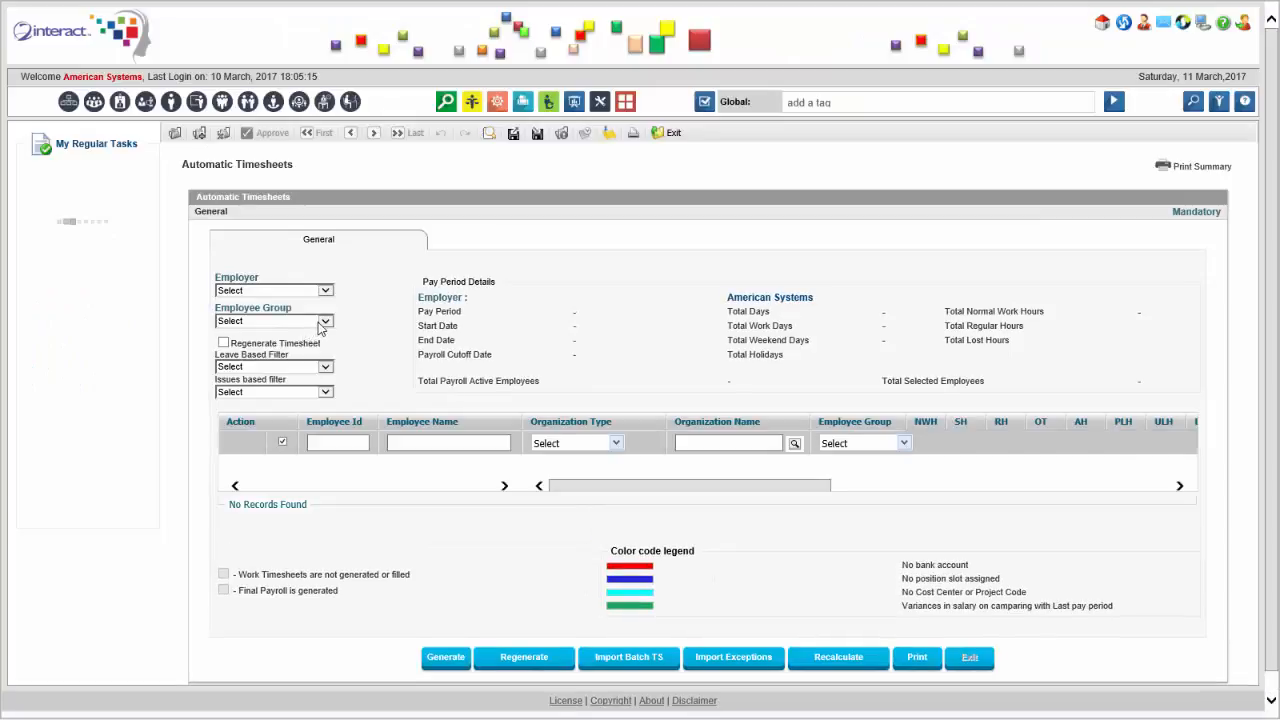
left_click(346, 444)
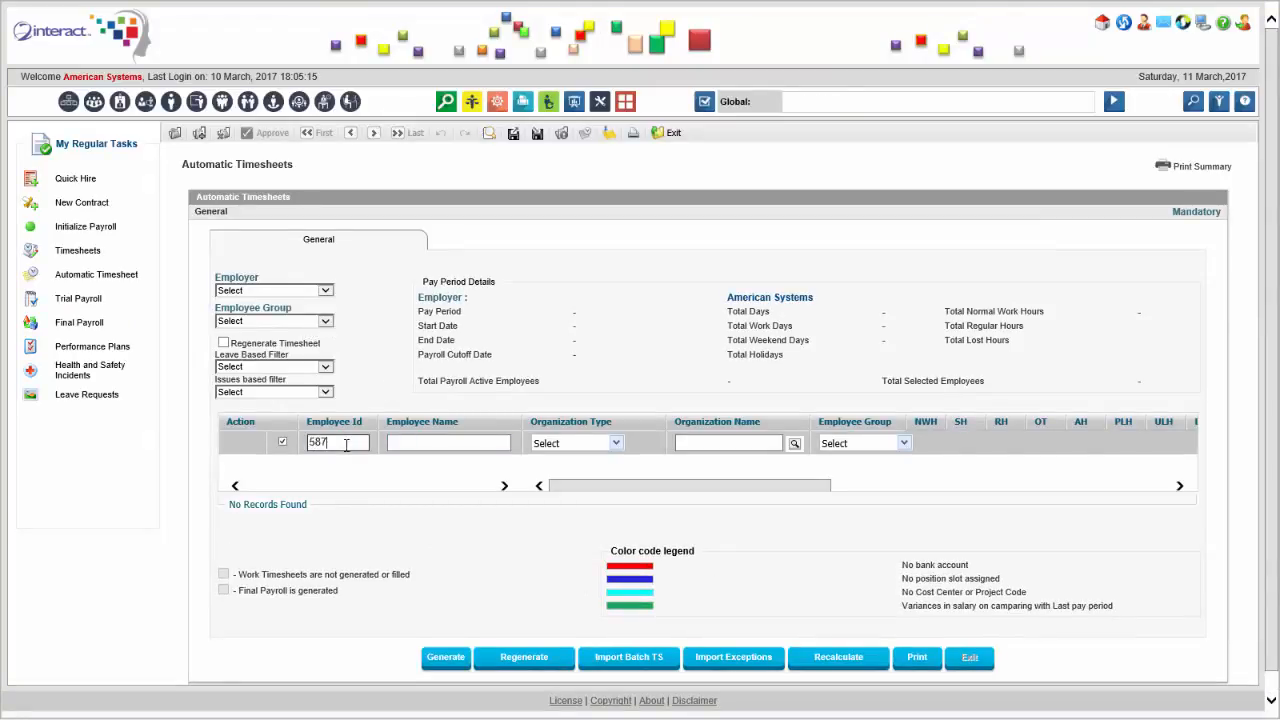
type("587")
left_click(323, 322)
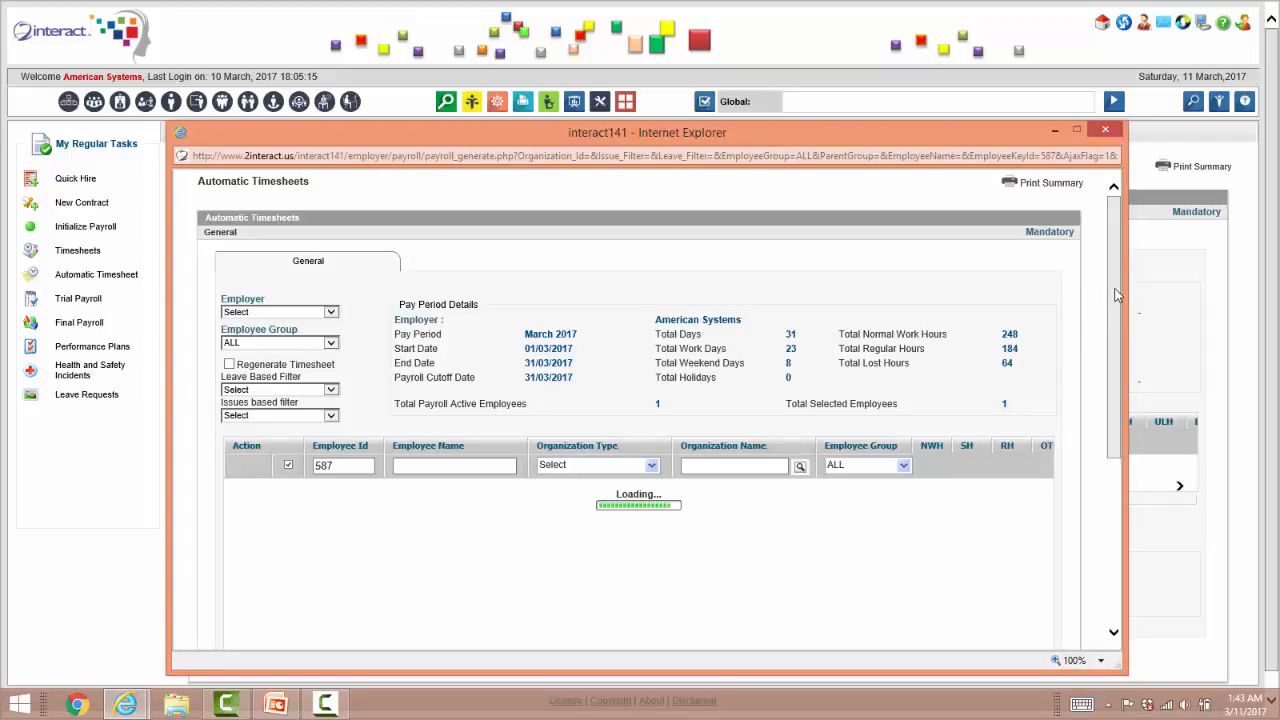
Regenerate the automatic timesheet for the filtered employee and acknowledge the messages.
scroll(1117, 295, "down", 5)
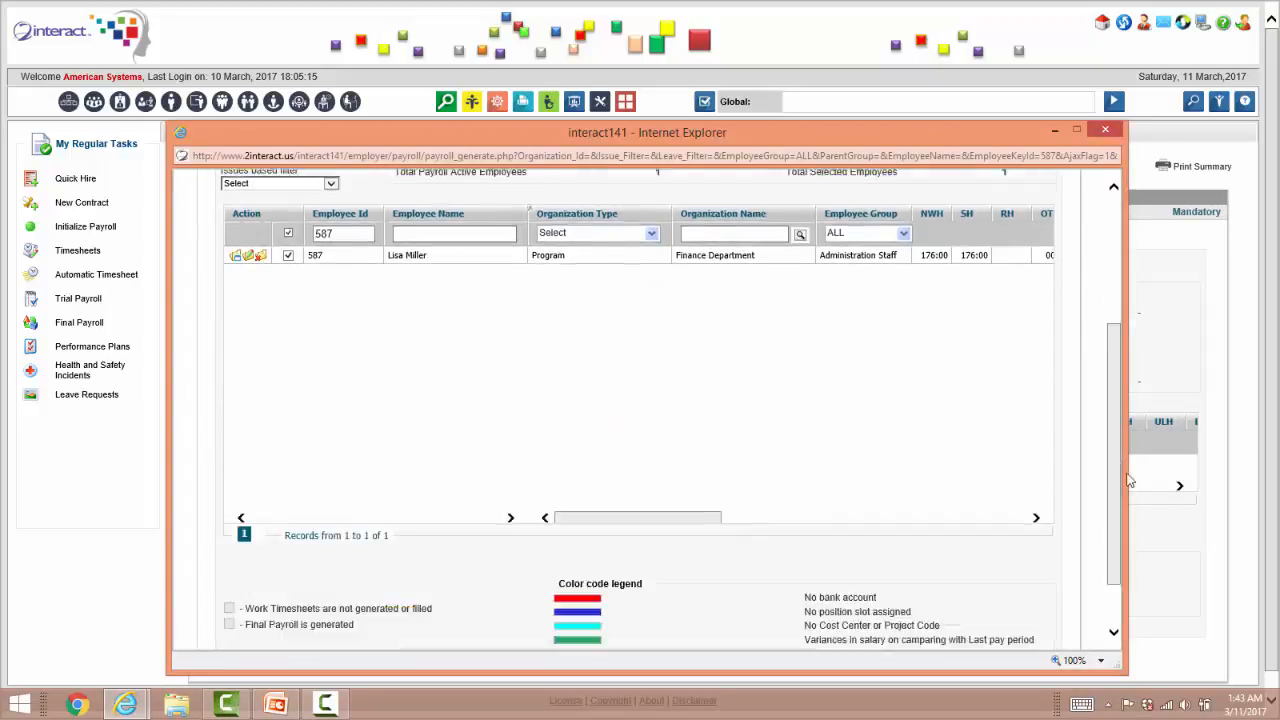
left_click(481, 628)
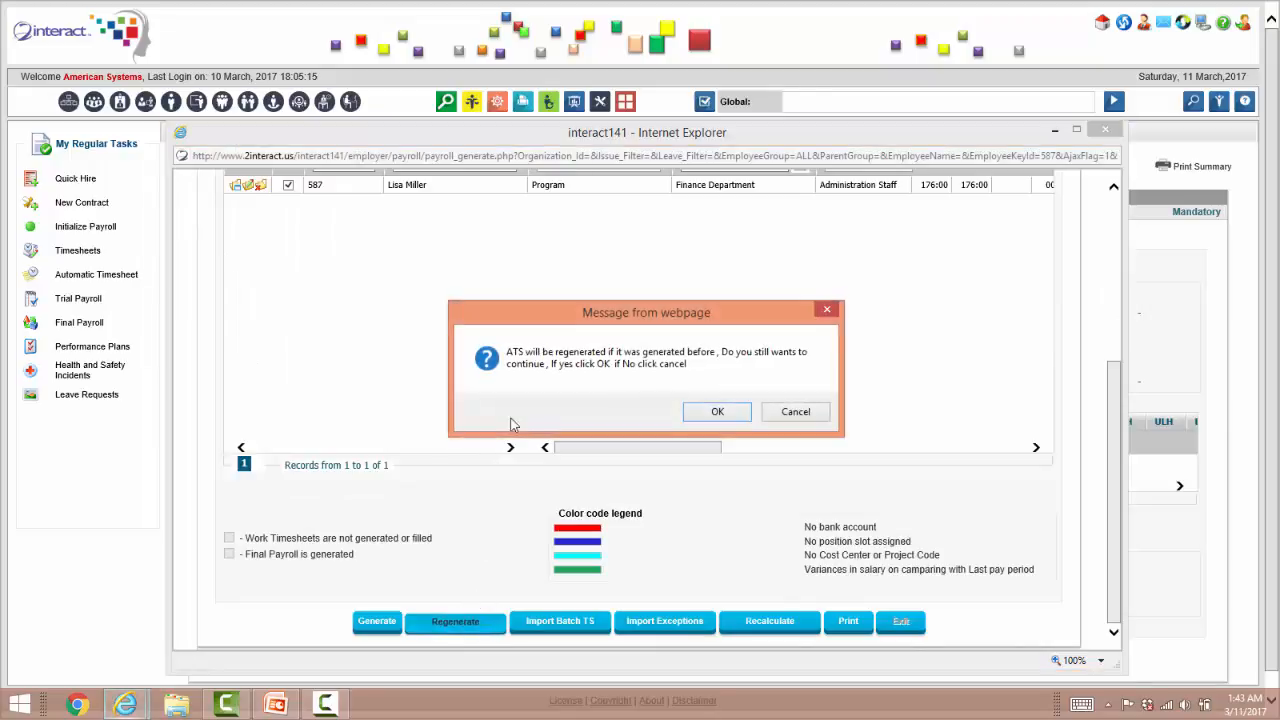
left_click(714, 413)
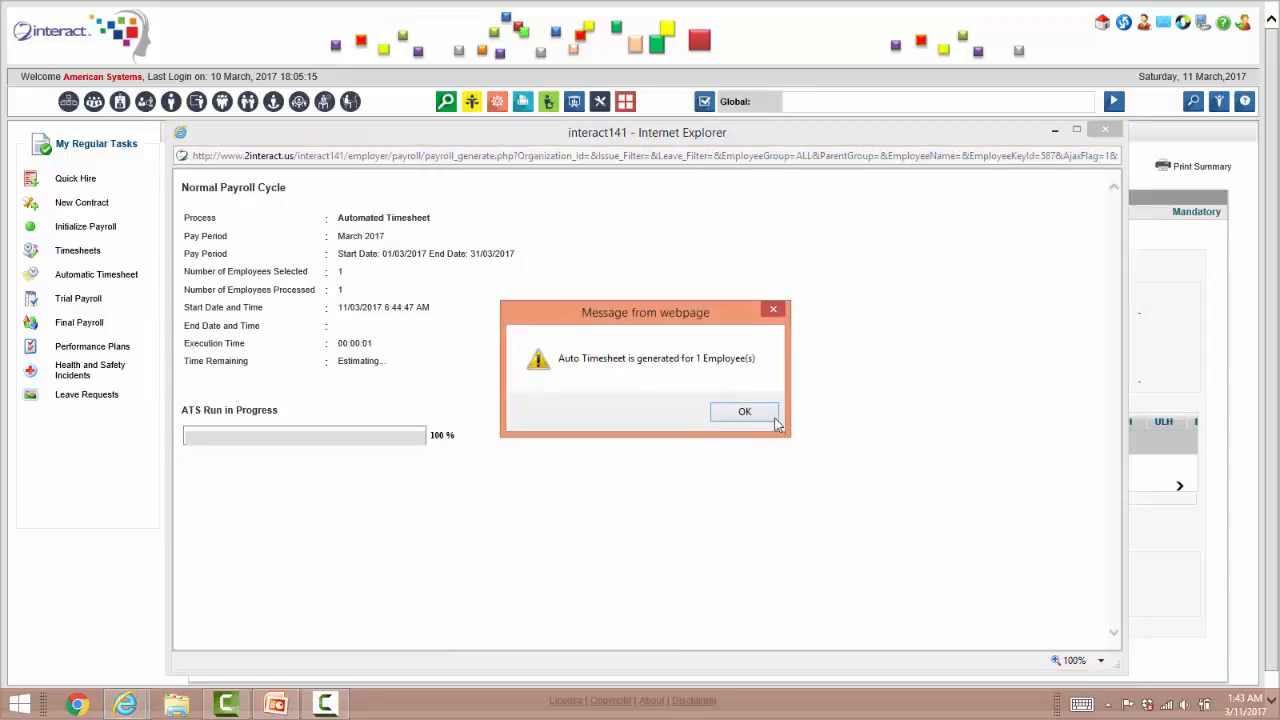
left_click(745, 414)
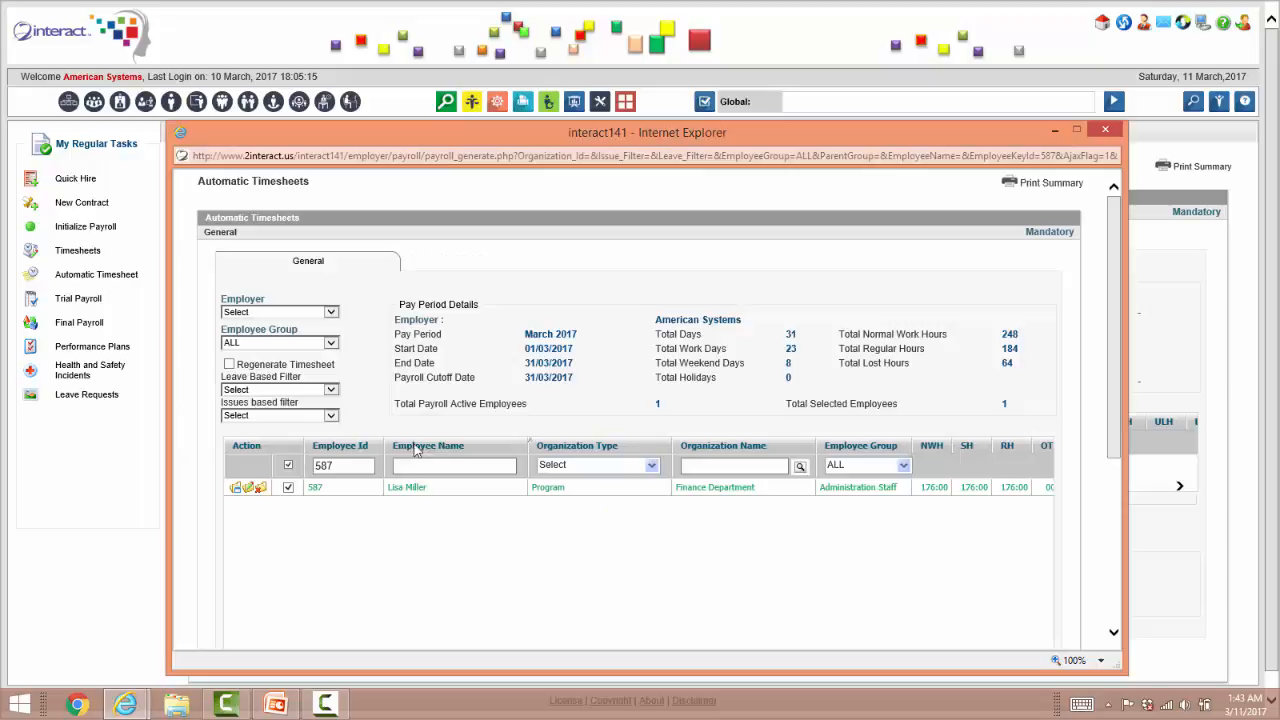
Open the employee's auto timesheet details and check the Basic Salary row in the earnings.
left_click(246, 488)
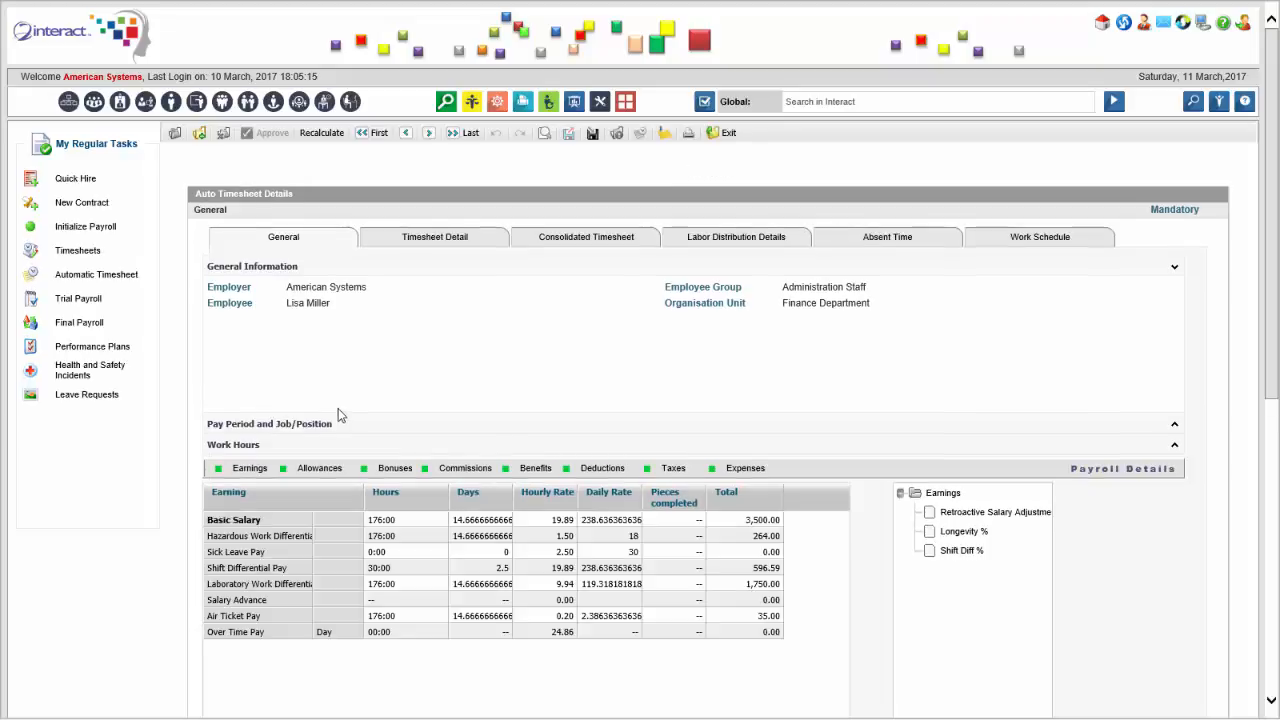
left_click(757, 524)
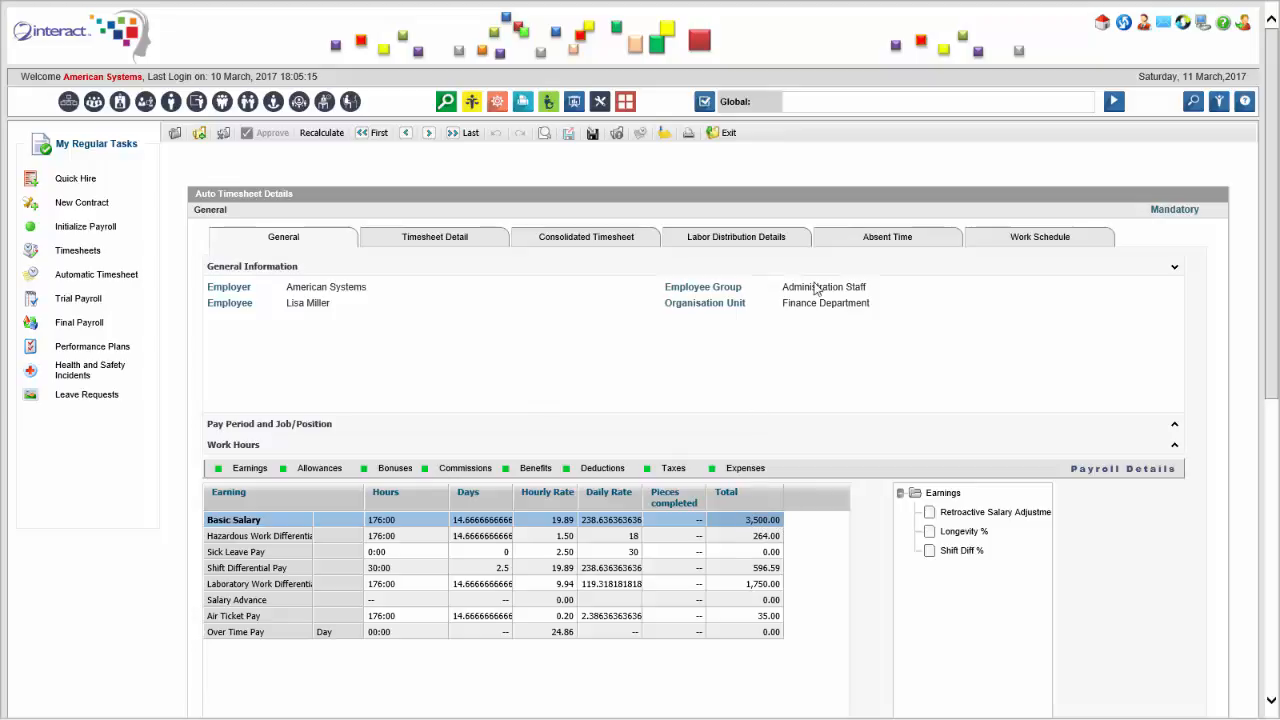
Search globally for "retro" and open the Preprocess Retroactive for NPC activity.
left_click(813, 101)
type("retro")
left_click(925, 168)
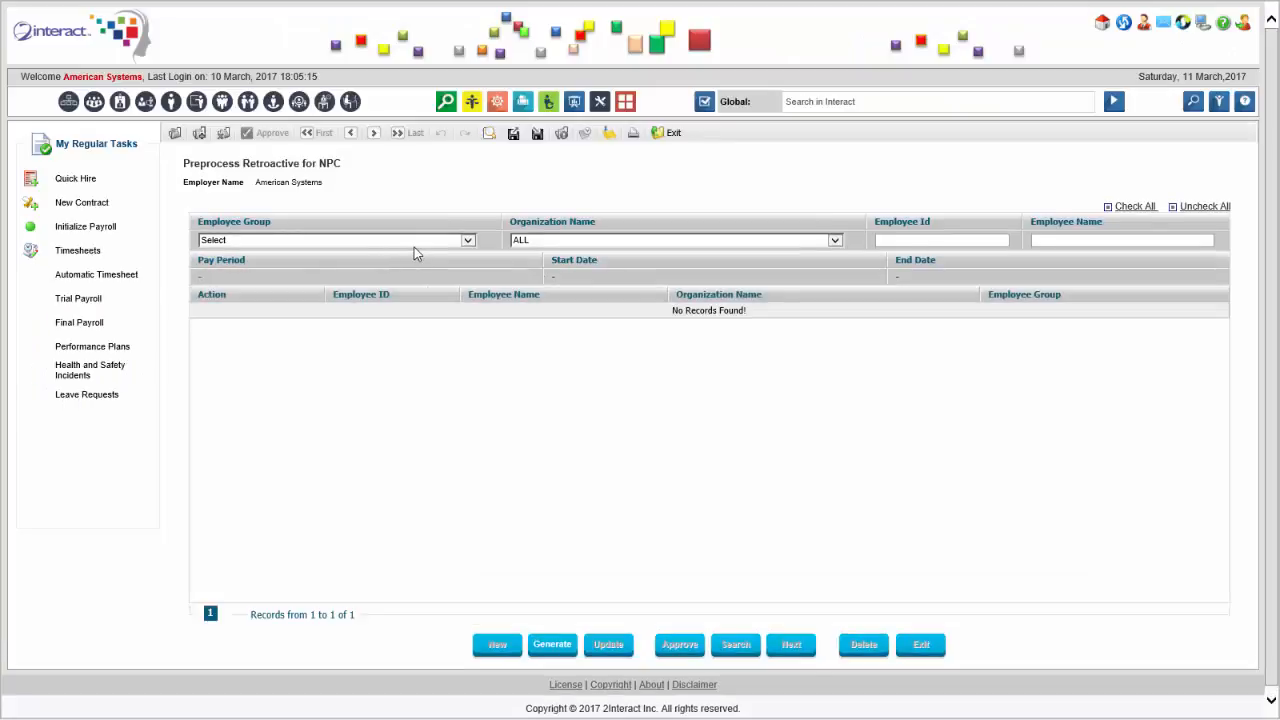
Set the employee group to ALL and generate the retroactive preprocessing for the checked employees.
left_click(412, 242)
left_click(406, 252)
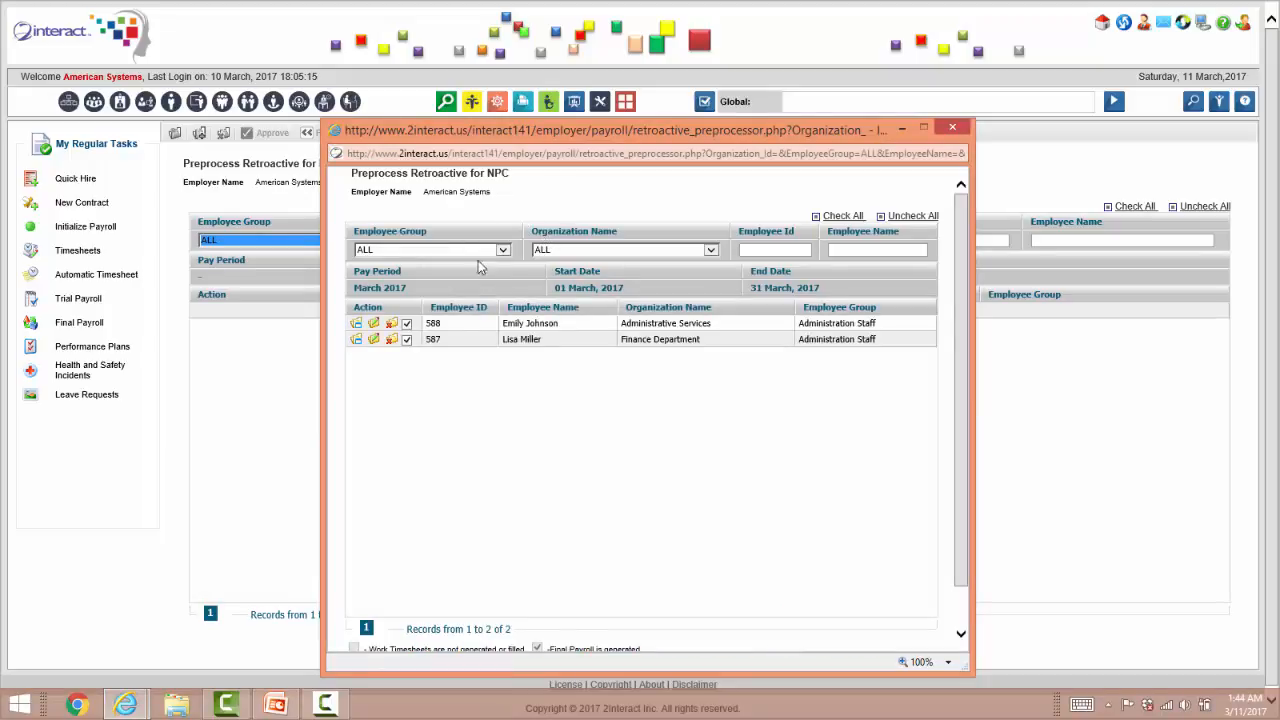
scroll(527, 376, "down", 1)
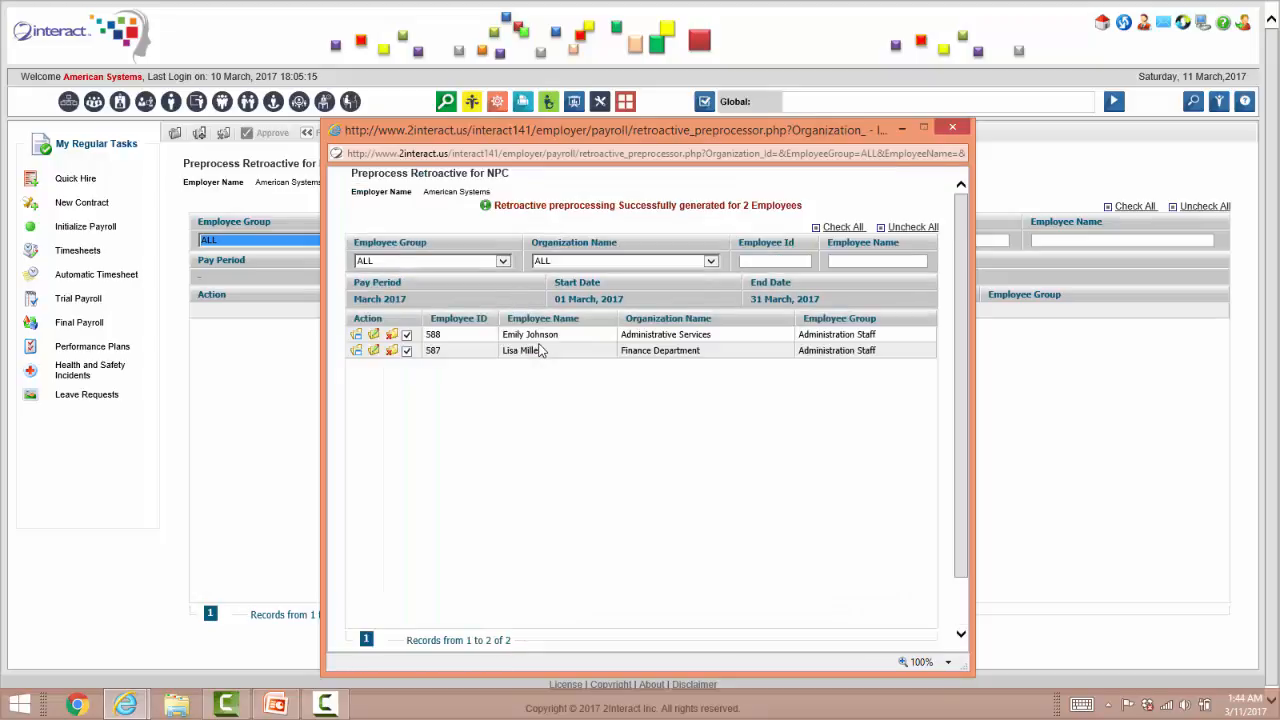
Open the Finance Department employee's auto timesheet details and examine the Retroactive Salary Adjustment and Basic Salary earnings.
left_click(374, 356)
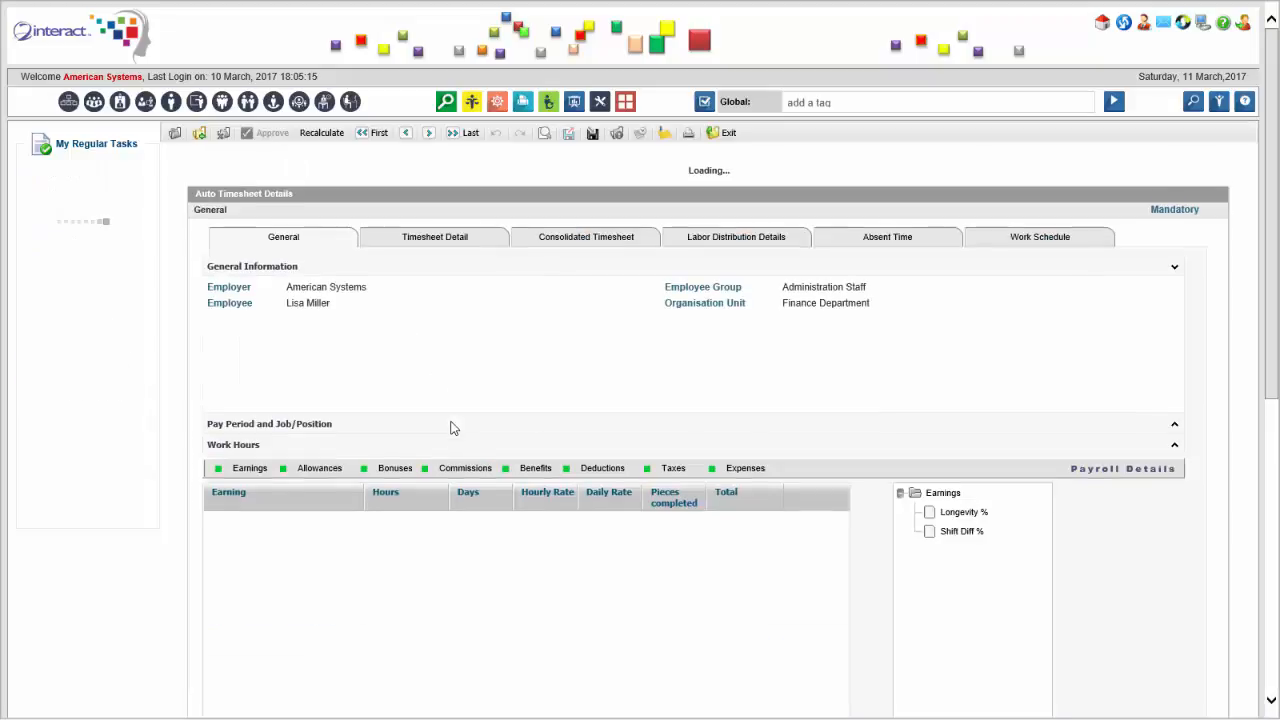
scroll(1275, 220, "down", 2)
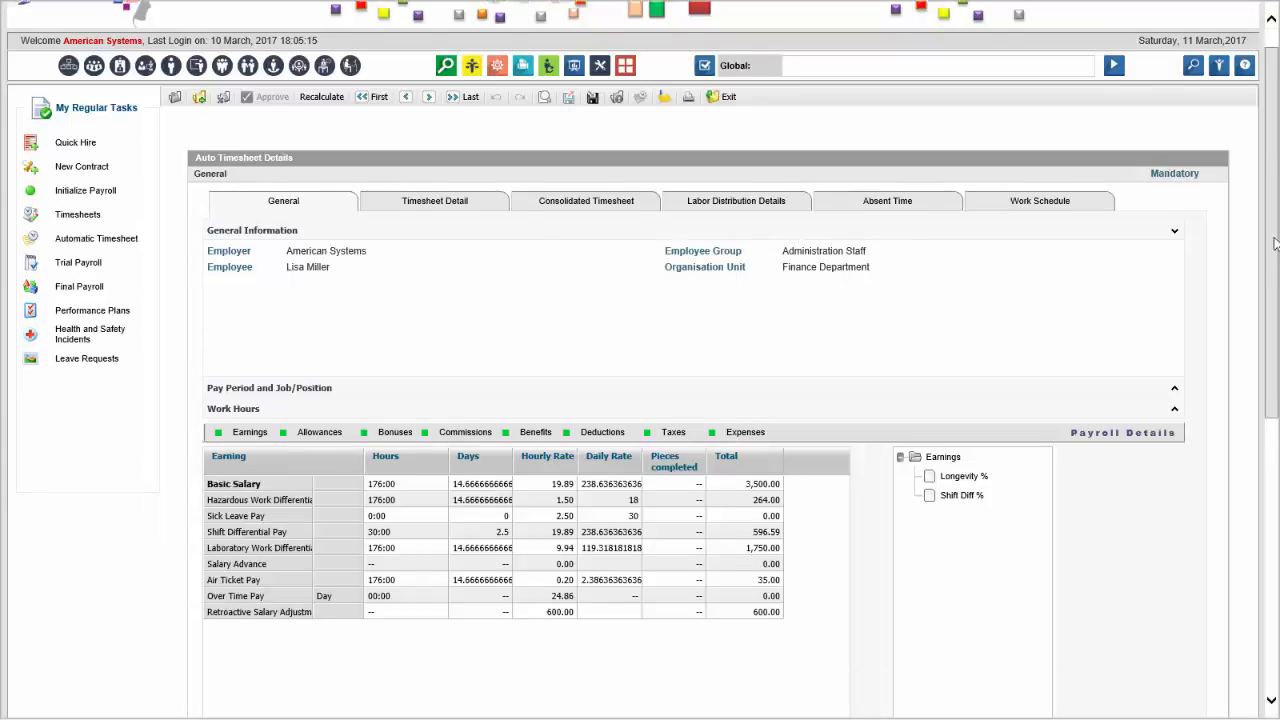
left_click(574, 546)
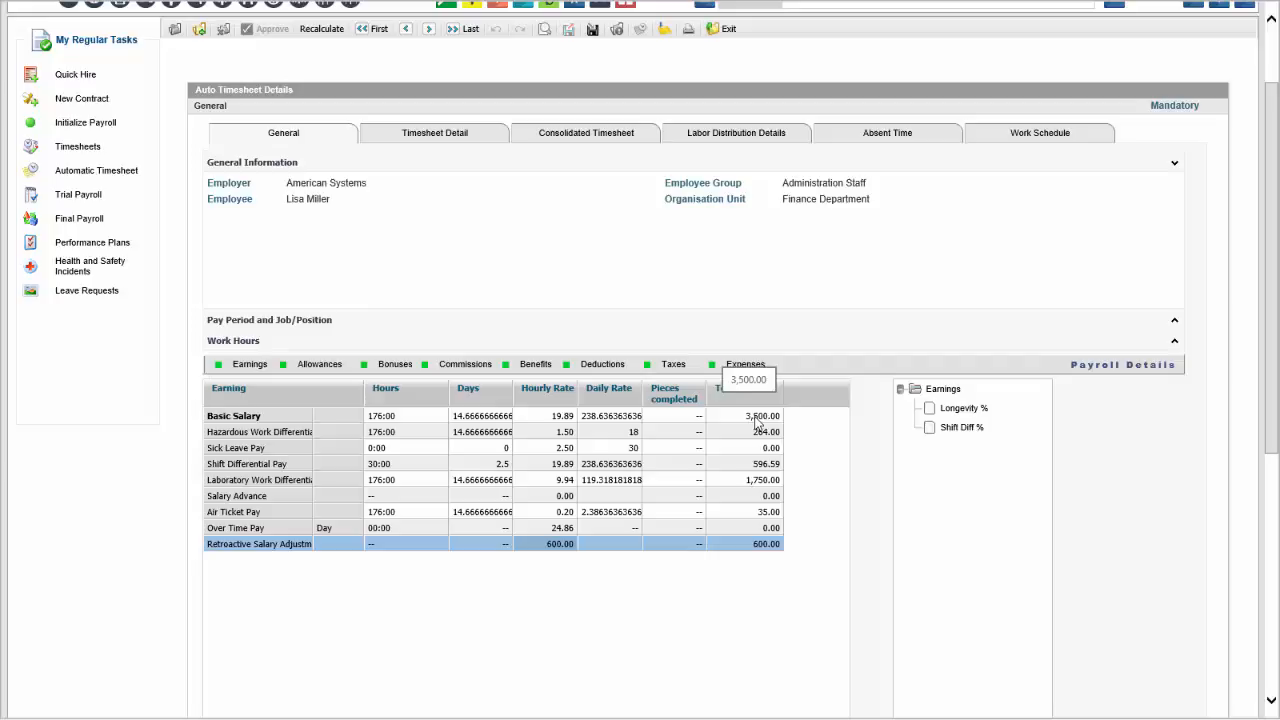
scroll(660, 320, "up", 2)
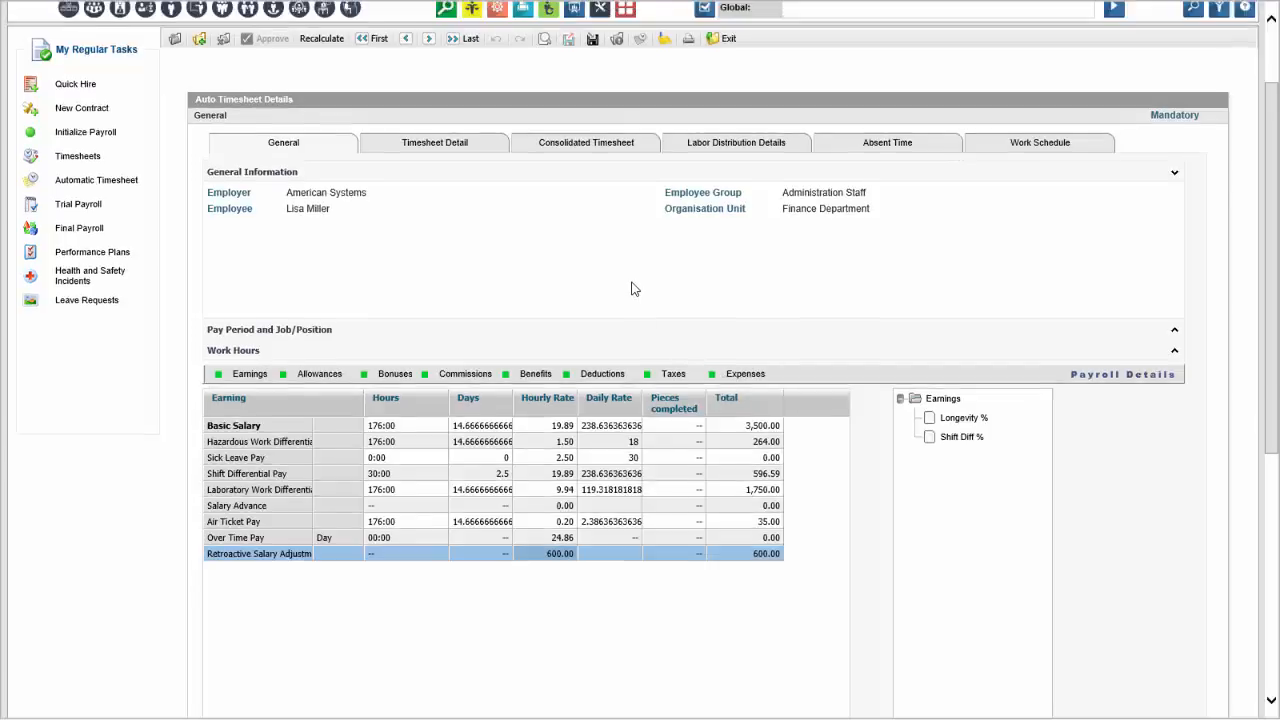